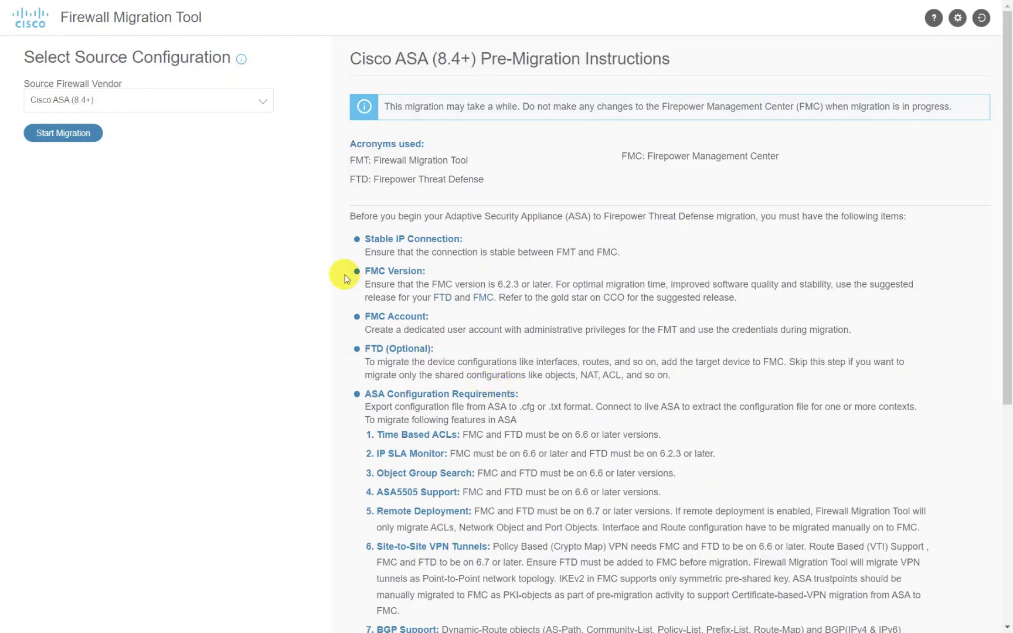
Start a Cisco ASA migration and log into the on-prem FMC at 10.196.155.3:11515
click(90, 132)
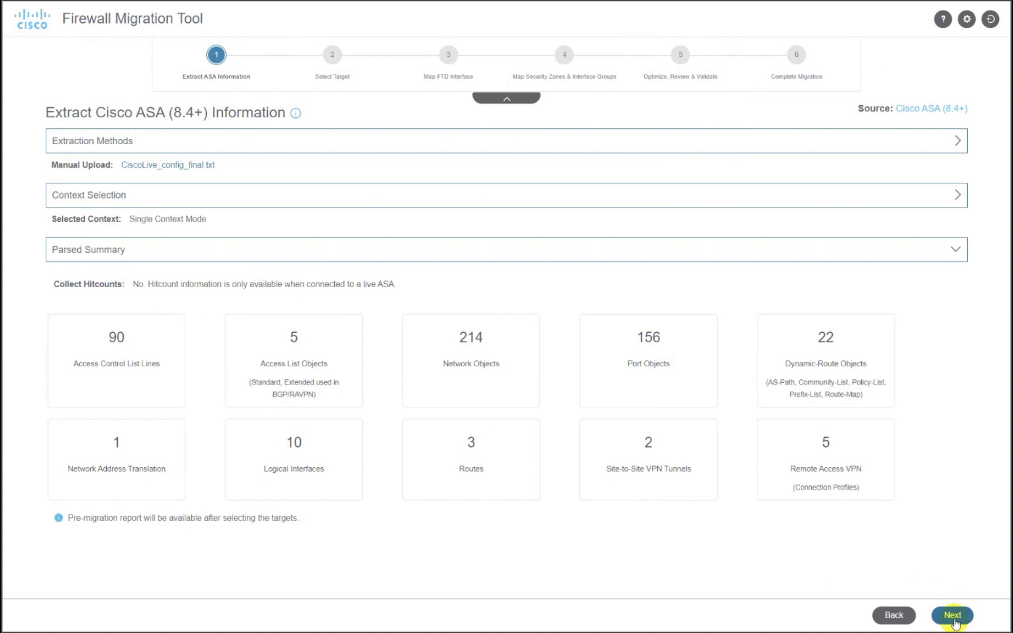
click(954, 621)
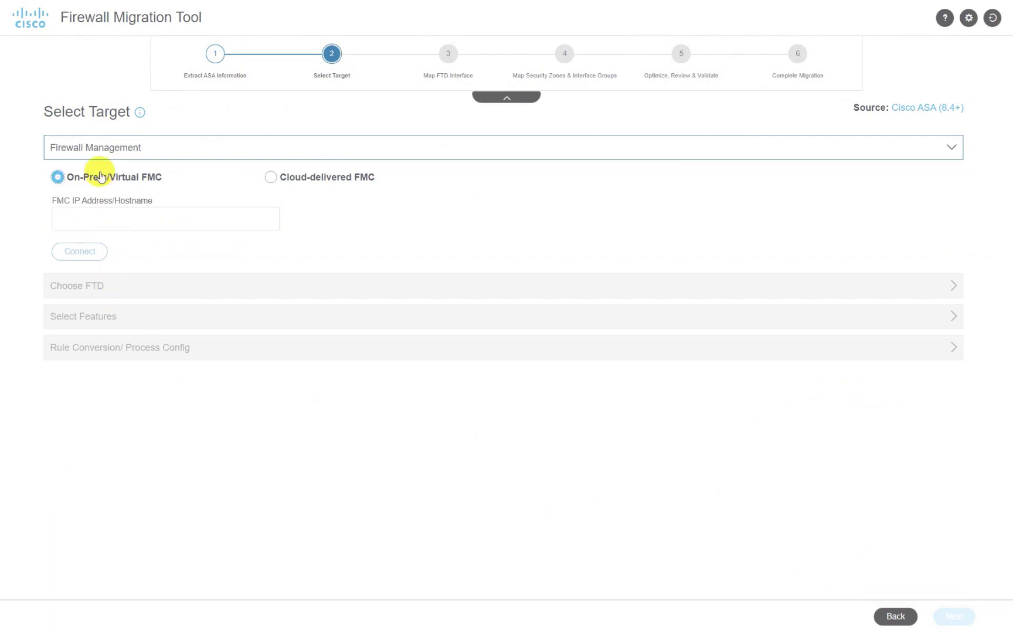
click(89, 228)
text(10.196.155.3:11515)
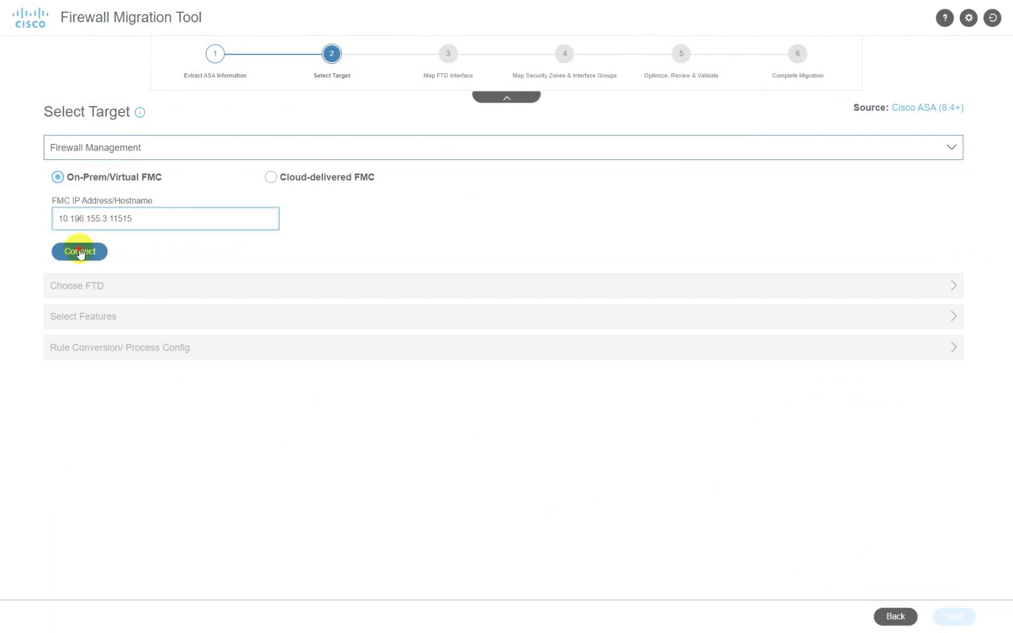
click(80, 253)
click(440, 285)
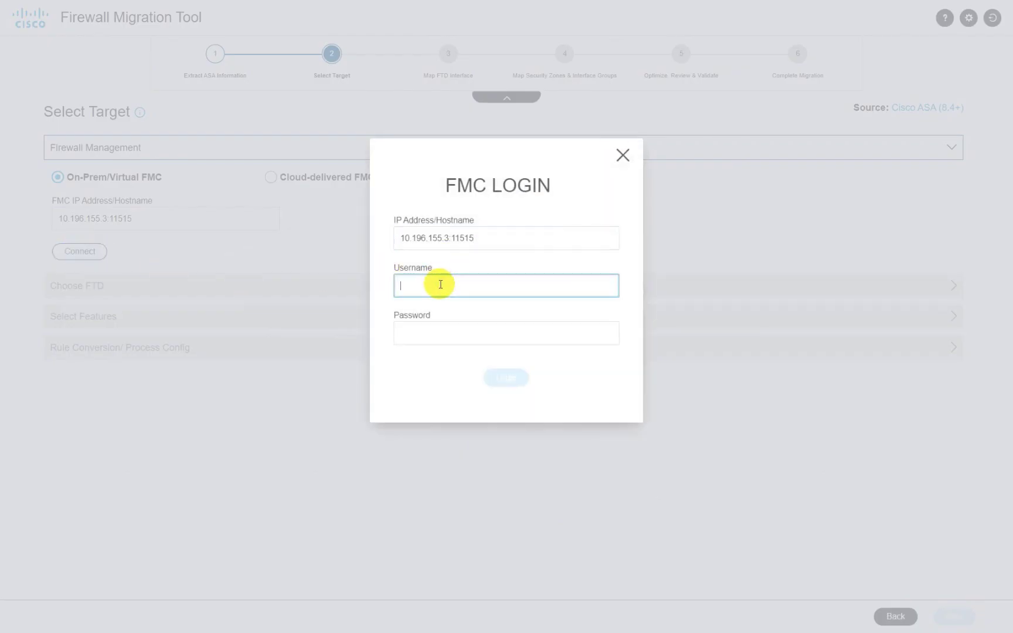
key(Tab)
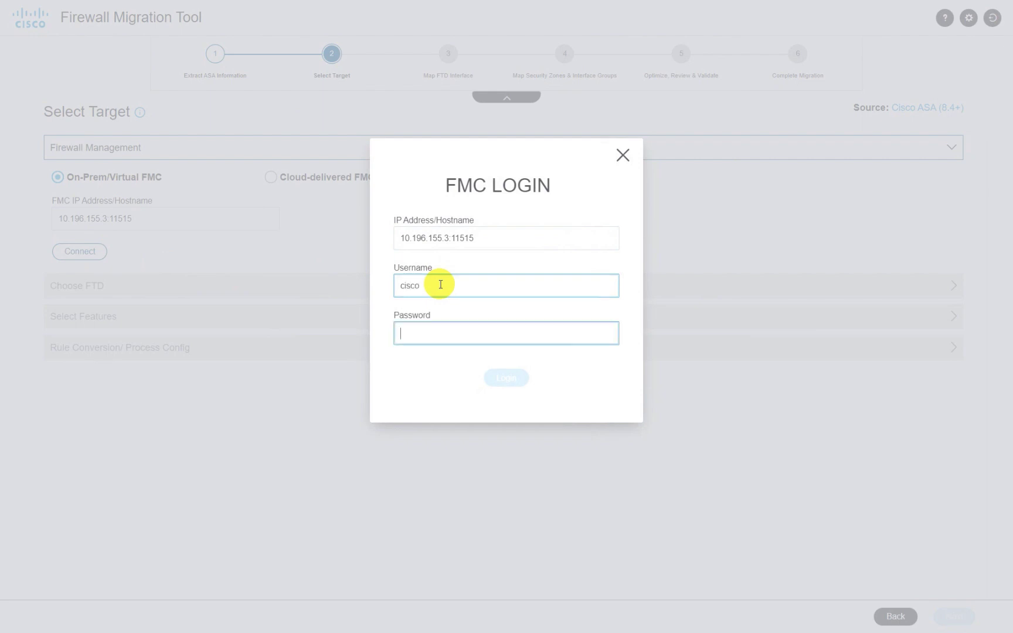
text(c)
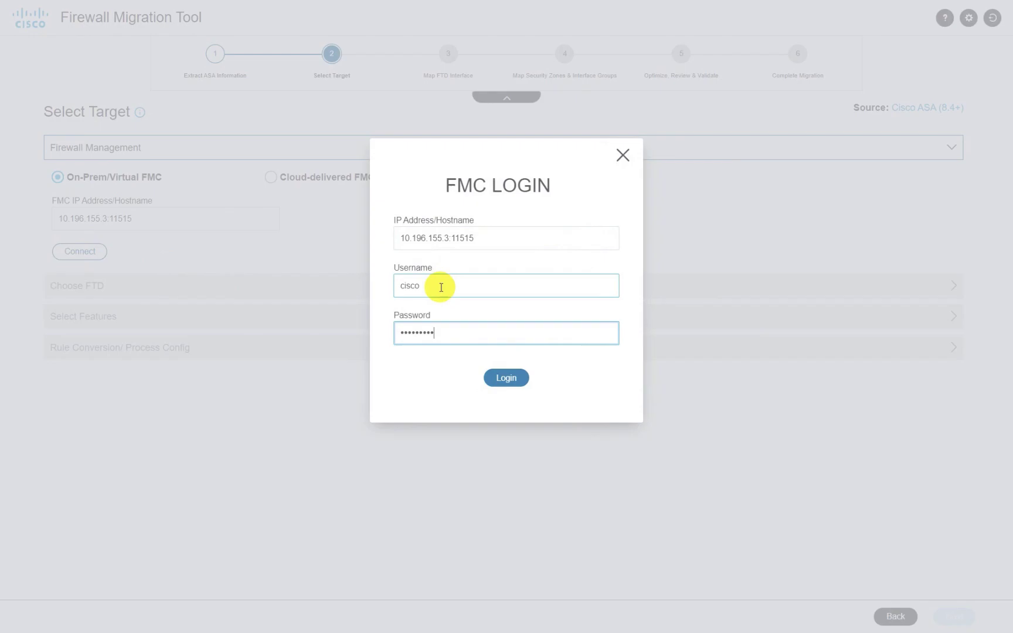
click(507, 377)
Choose FTD 10.10.2.149 as the target device
click(88, 317)
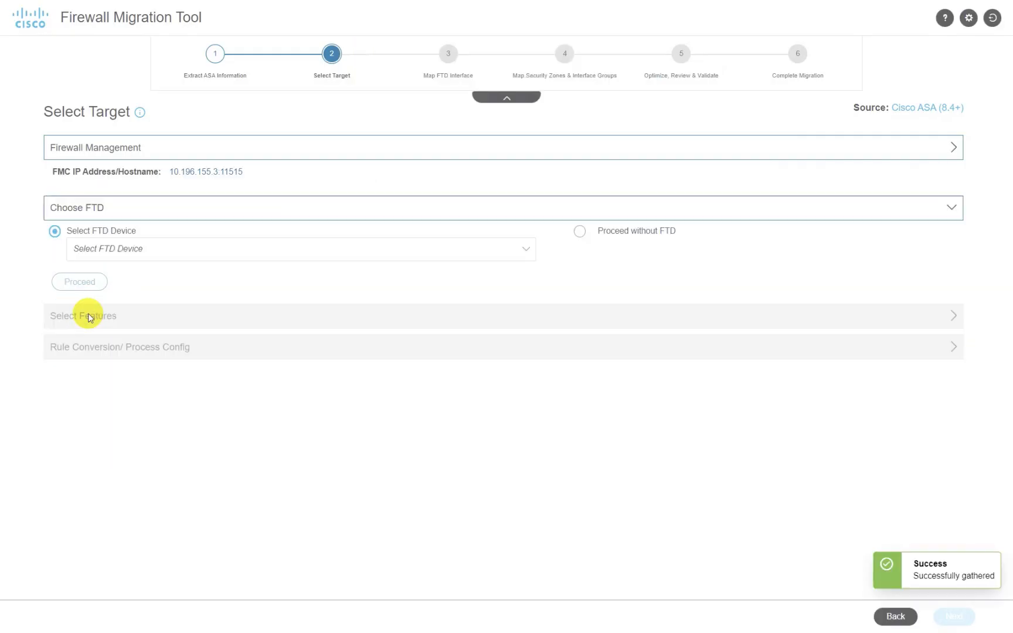
click(129, 248)
click(136, 271)
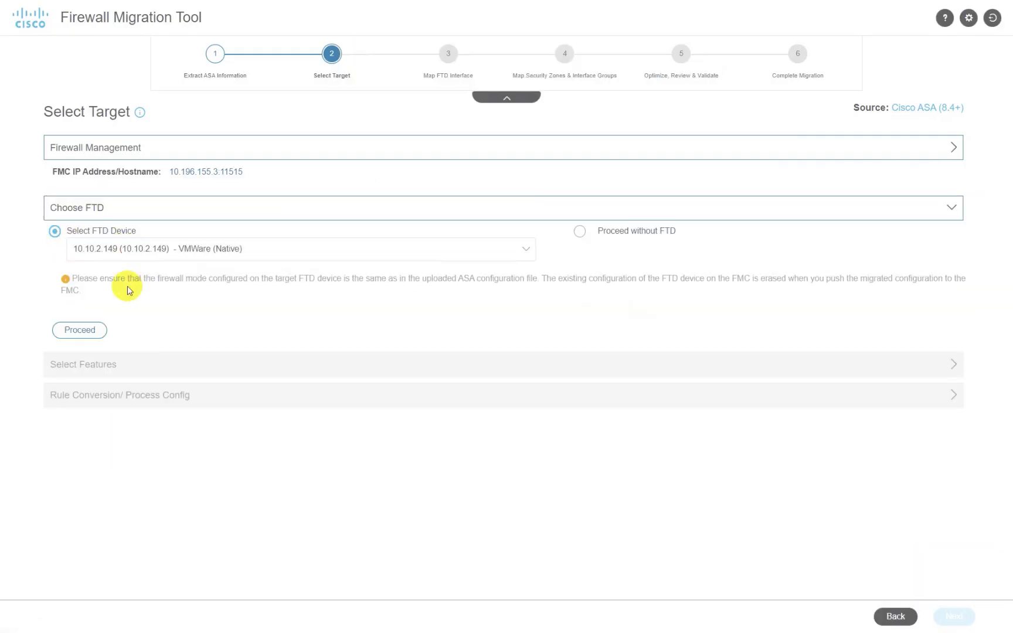
Keep interfaces, routes and VPN tunnels among the migrated features and start the conversion
click(80, 330)
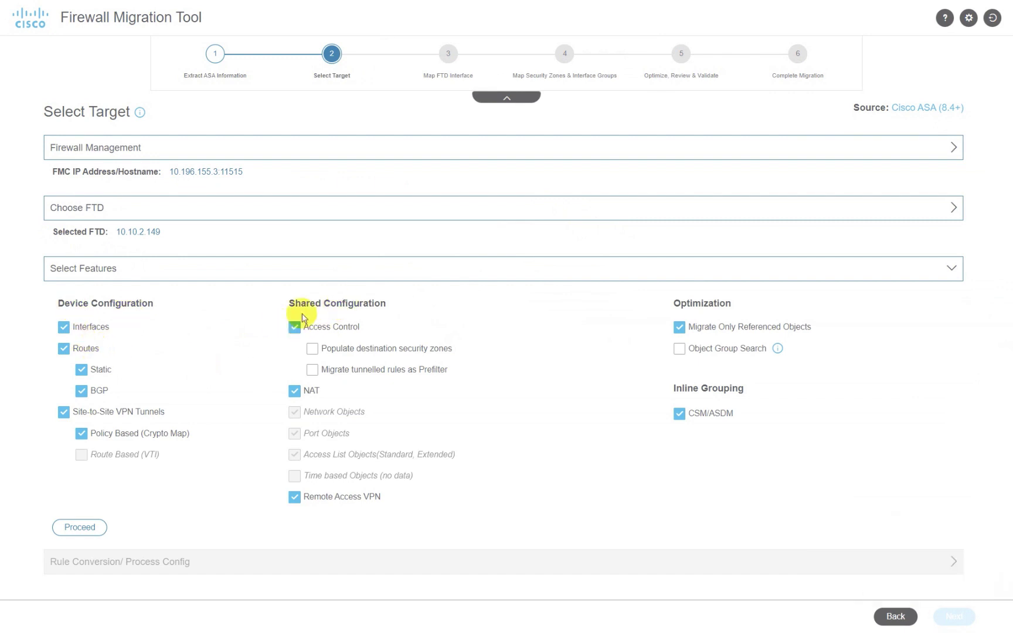
click(62, 332)
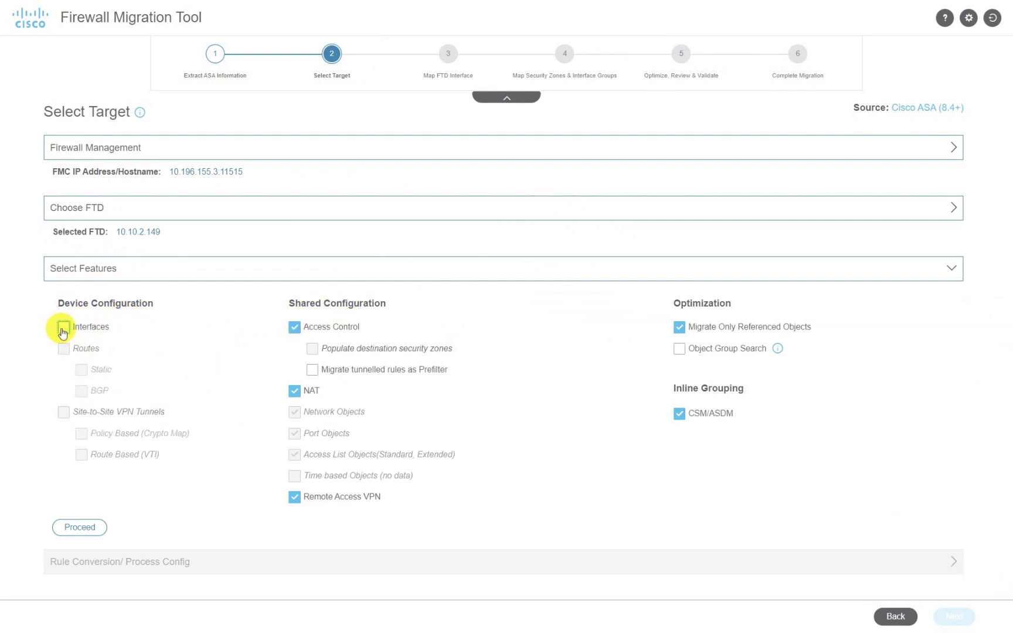
click(63, 329)
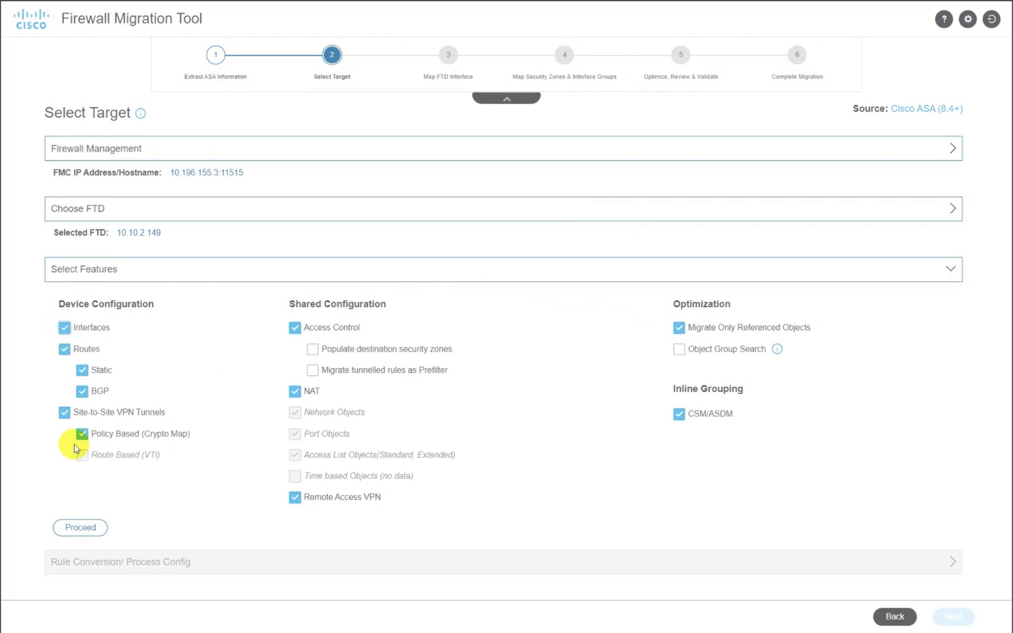
click(80, 527)
click(91, 324)
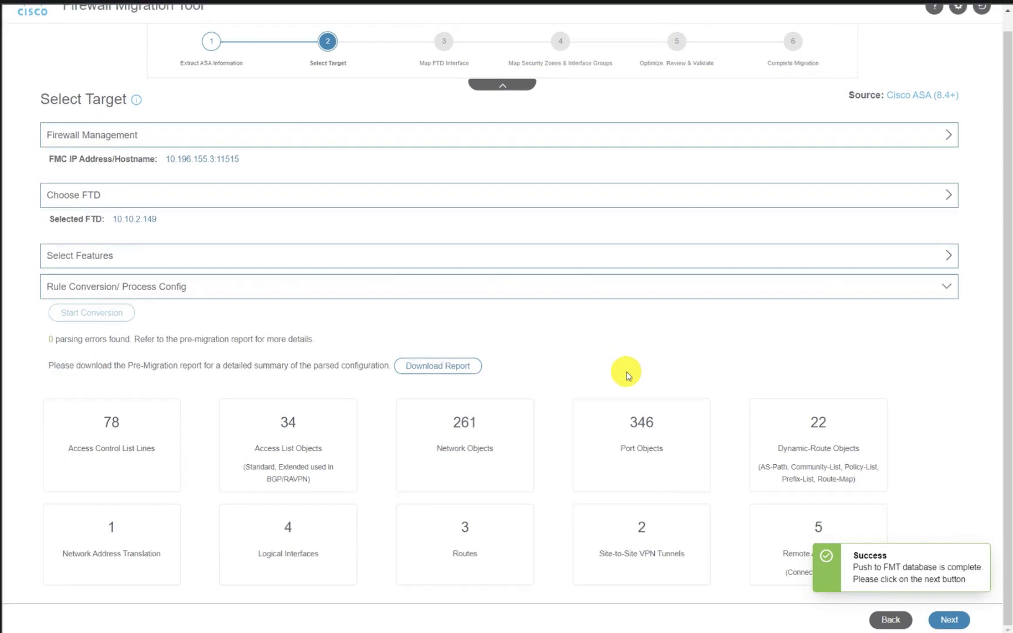
Download and open the pre-migration report, highlighting ASA version 9.8(4)29
click(453, 371)
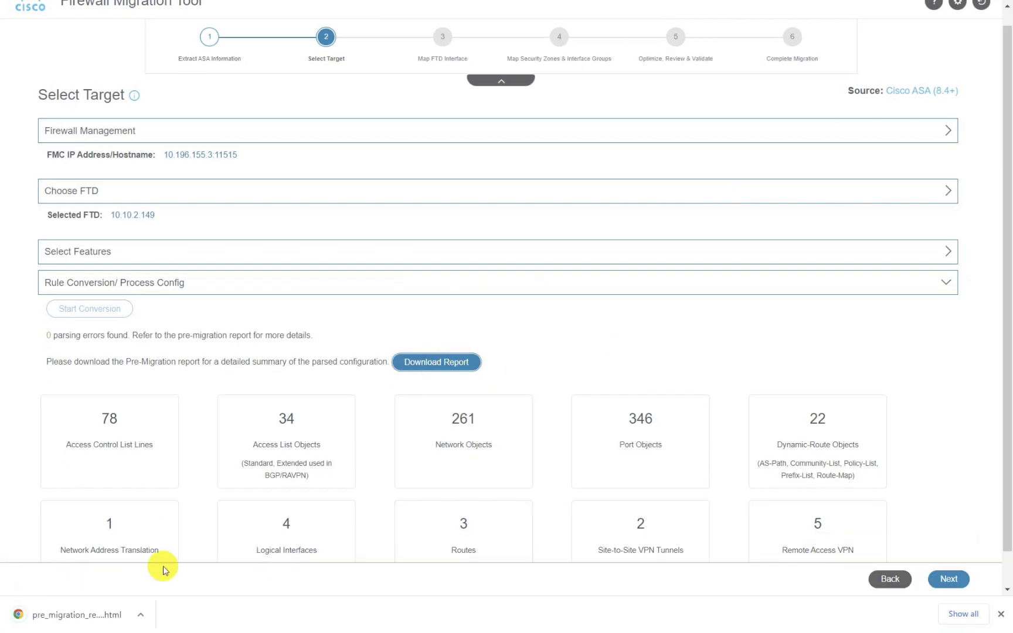
click(140, 613)
click(165, 515)
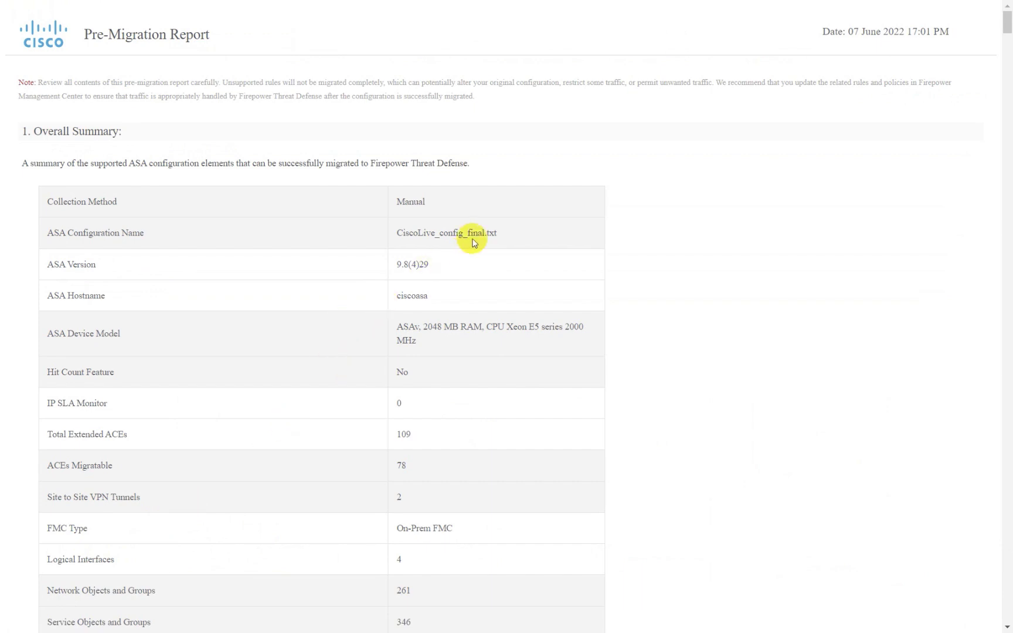
drag(446, 267, 391, 276)
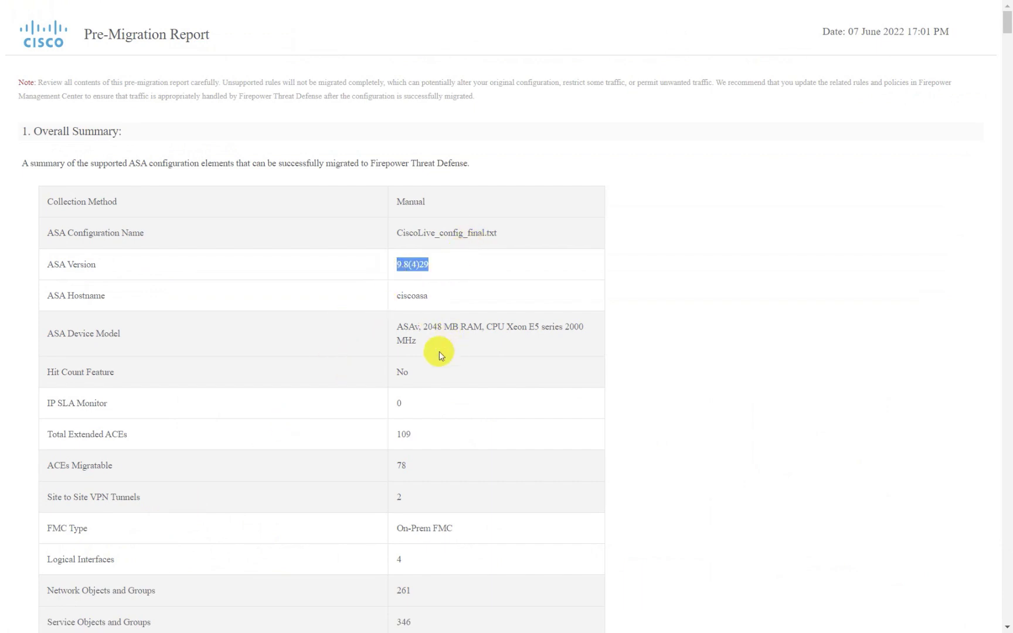
Scroll through the report summary and the 46-line unsupported configuration section
scroll(418, 401, down, 2)
scroll(422, 400, down, 2)
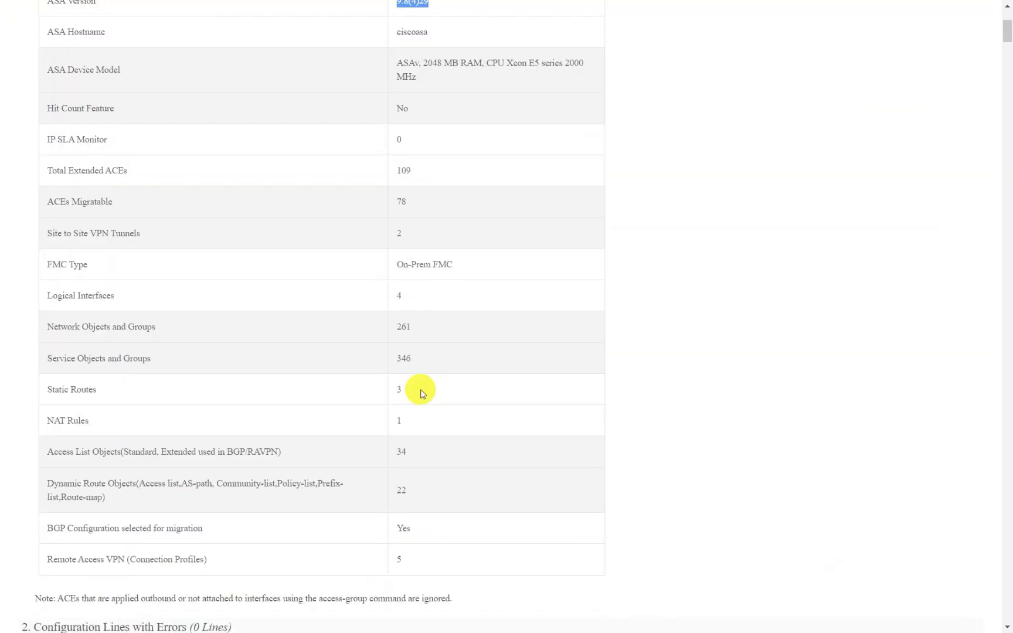
drag(451, 265, 401, 267)
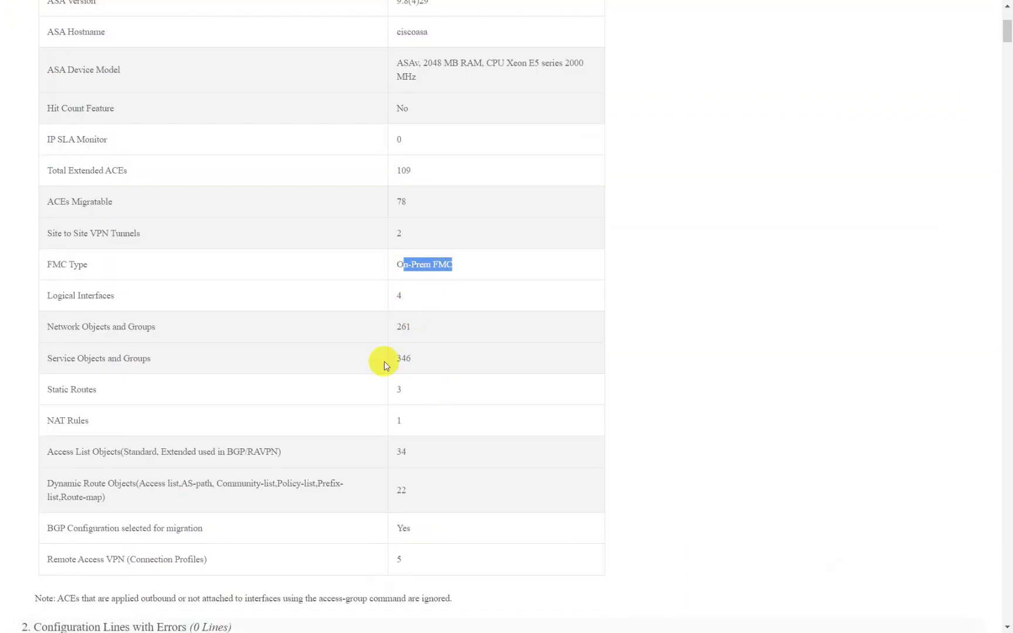
scroll(373, 389, down, 3)
scroll(385, 391, down, 2)
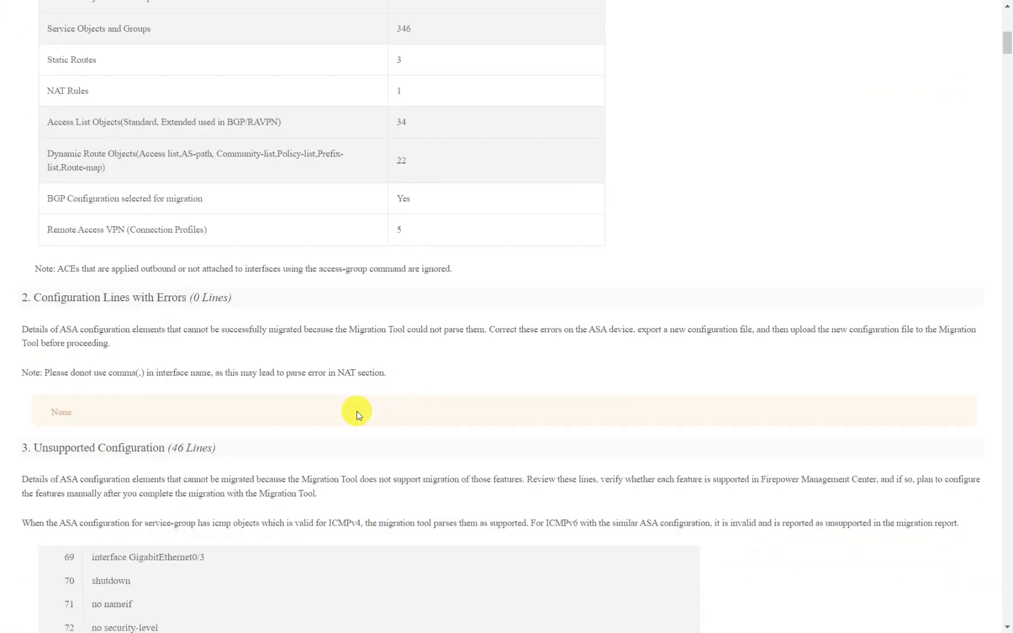
drag(171, 448, 32, 447)
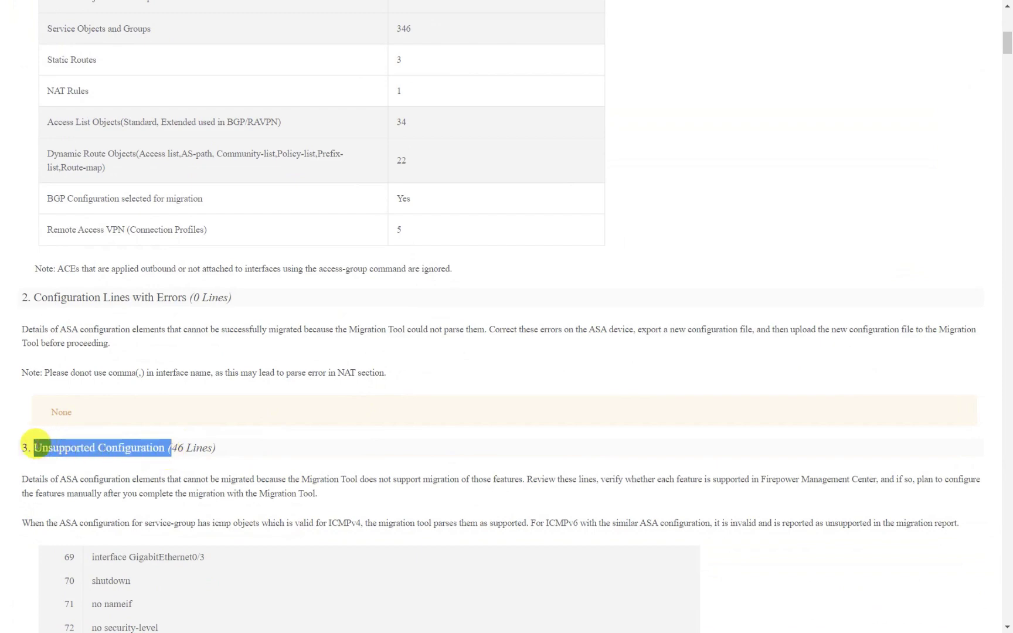
scroll(140, 495, down, 12)
scroll(148, 501, down, 10)
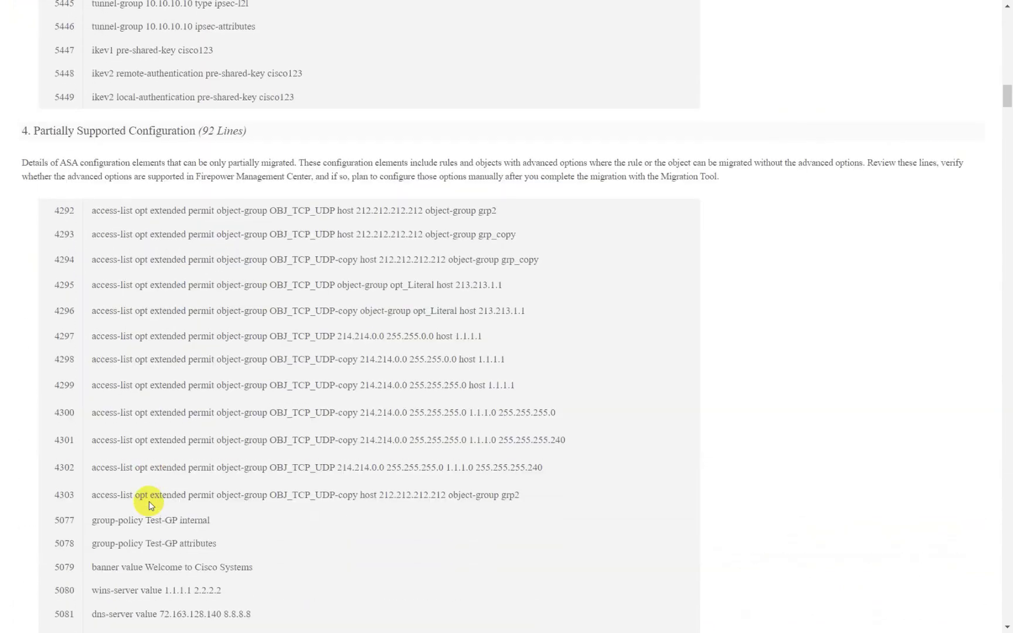
Review the partially supported and ignored configuration sections, noting the 78 access control list lines
drag(27, 127, 189, 129)
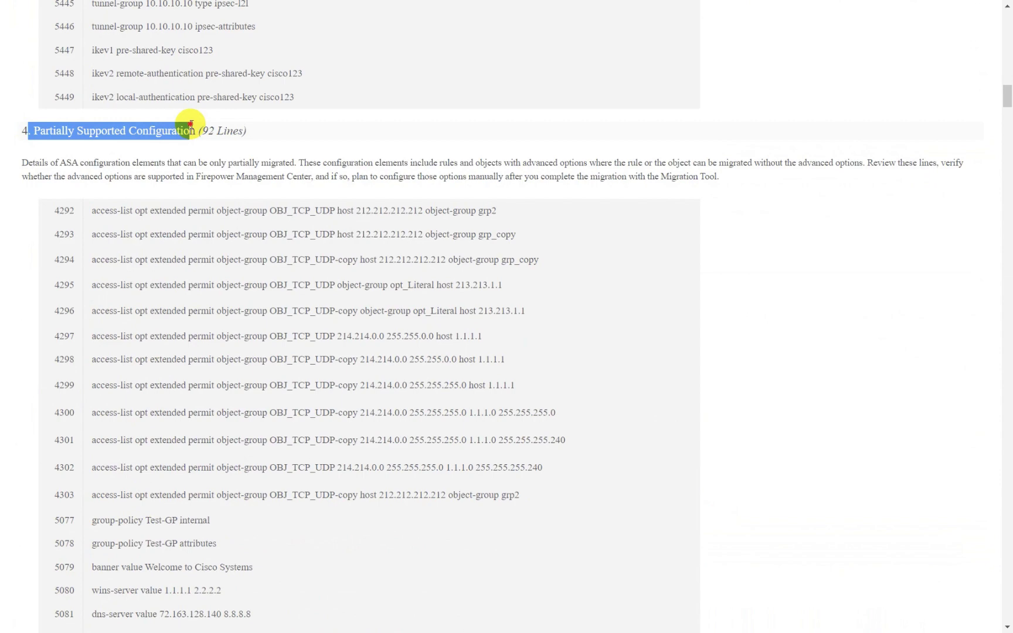
scroll(161, 422, down, 18)
scroll(163, 428, down, 20)
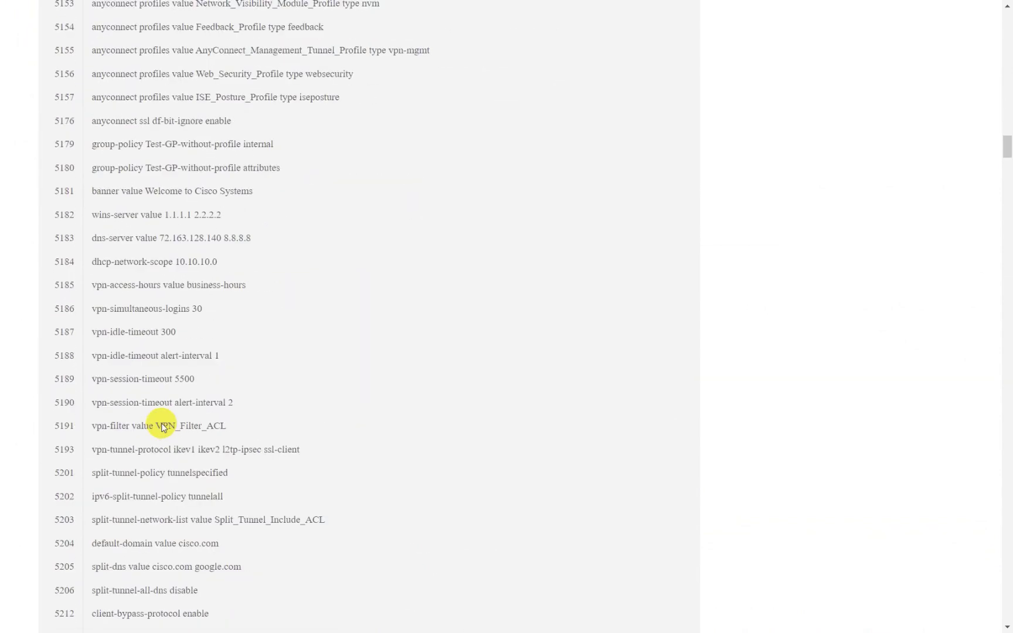
drag(22, 203, 147, 203)
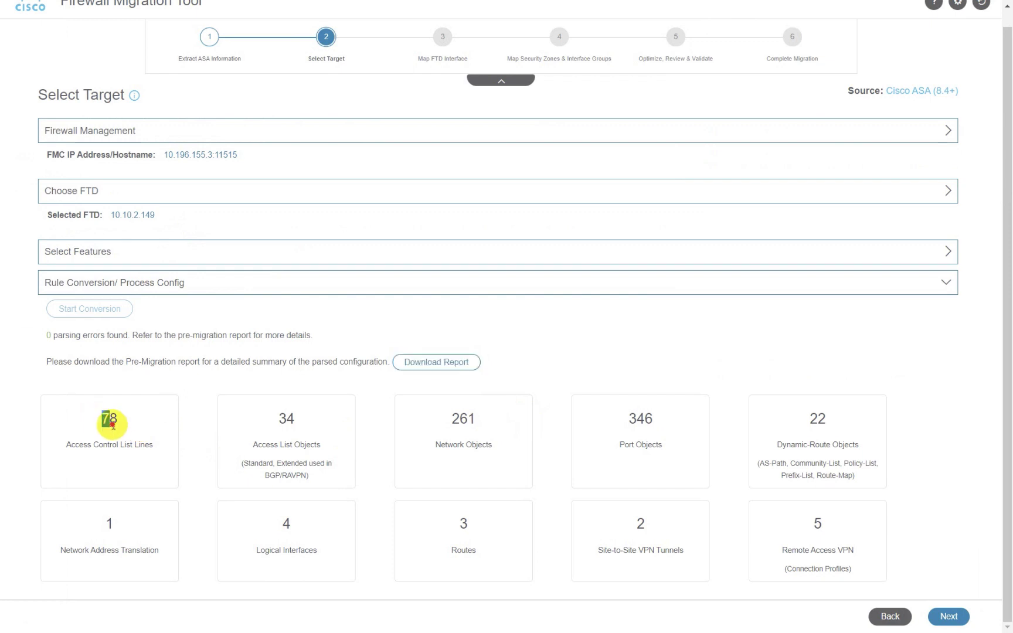
double_click(109, 418)
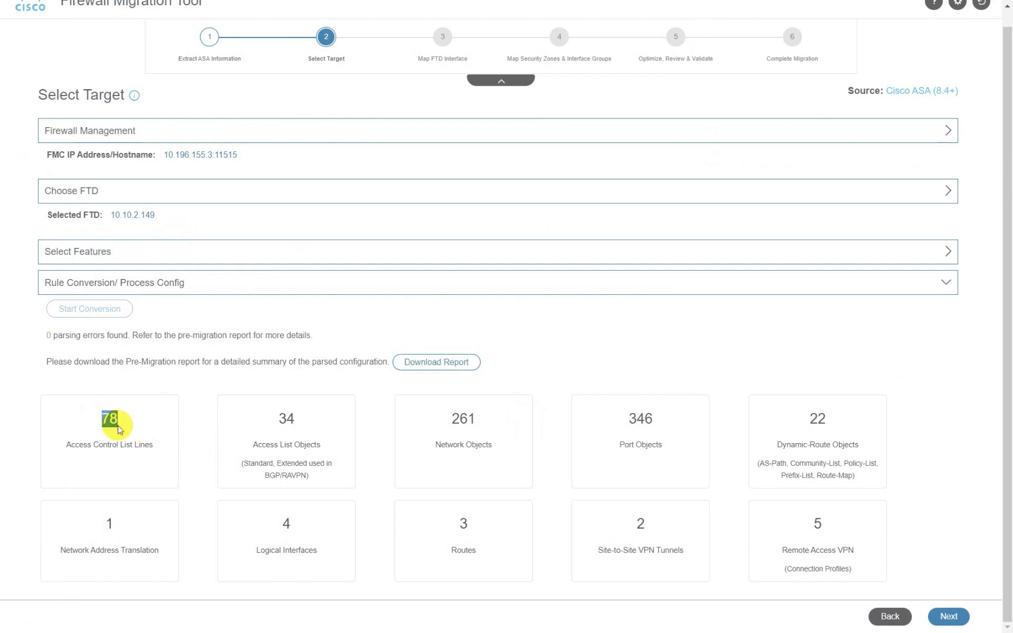
Move on to interface mapping and bring up the RA VPN Pre -Mig Instructions.png image
click(946, 617)
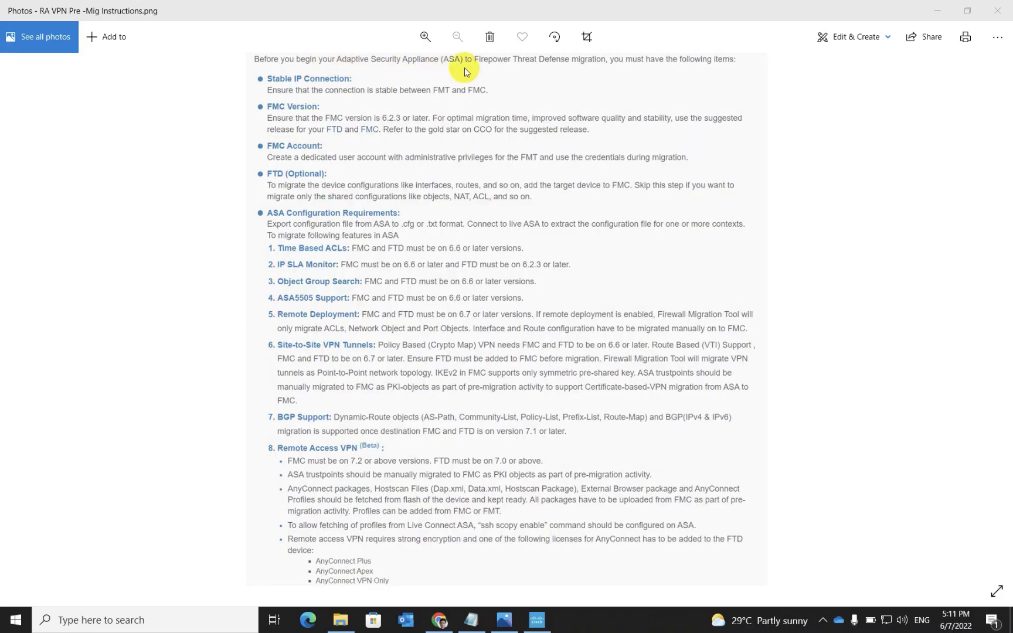
click(357, 446)
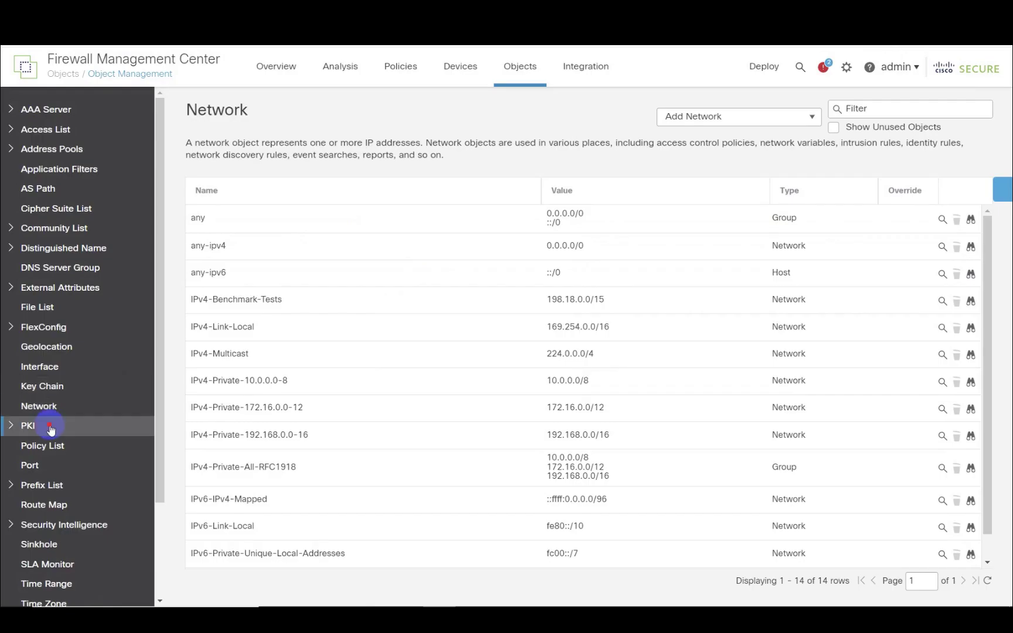
Under Objects > VPN > AnyConnect File, add hostscan_4.10.02089-k9.pkg as a HostScan Package
click(50, 425)
click(65, 447)
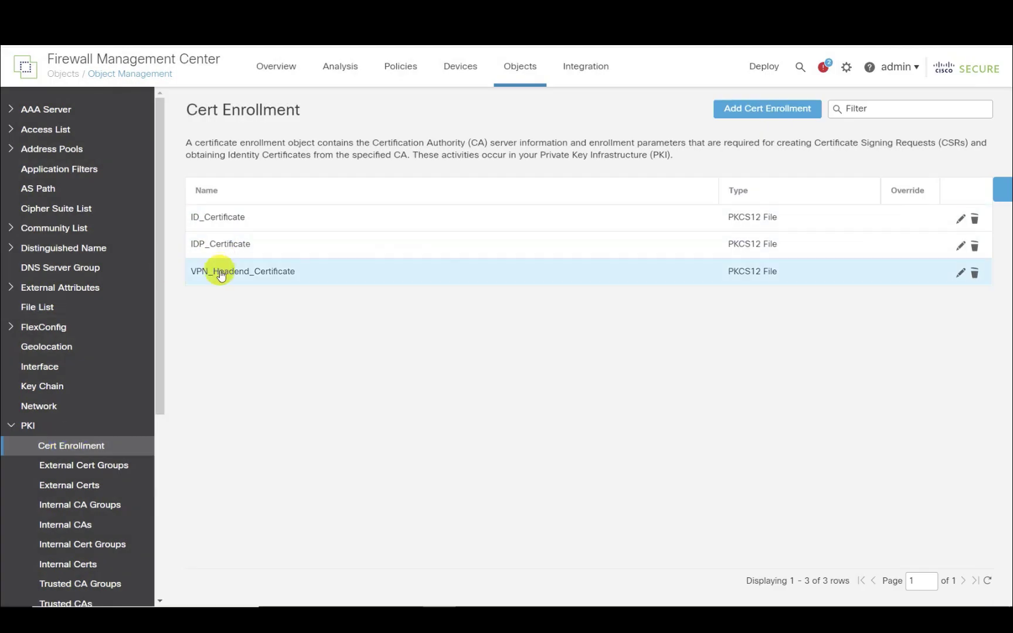
scroll(107, 457, down, 5)
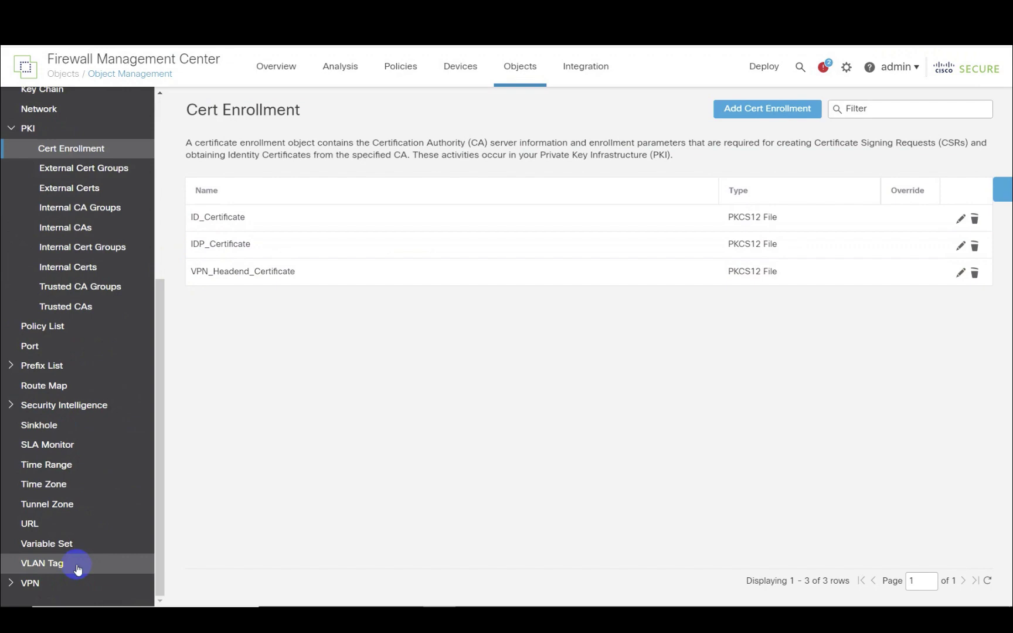
click(71, 582)
scroll(70, 577, down, 3)
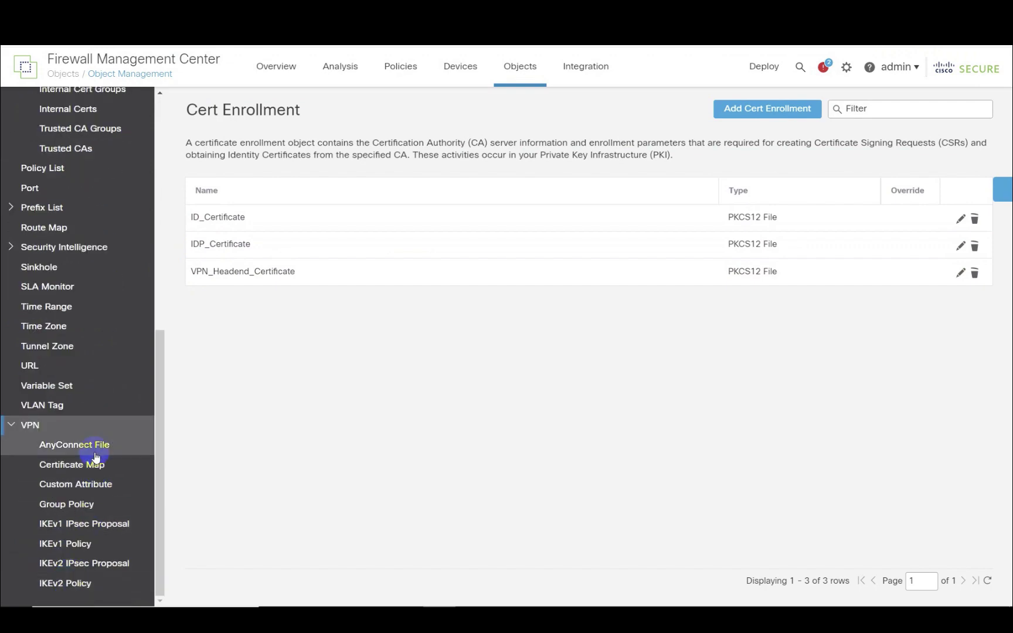
click(95, 452)
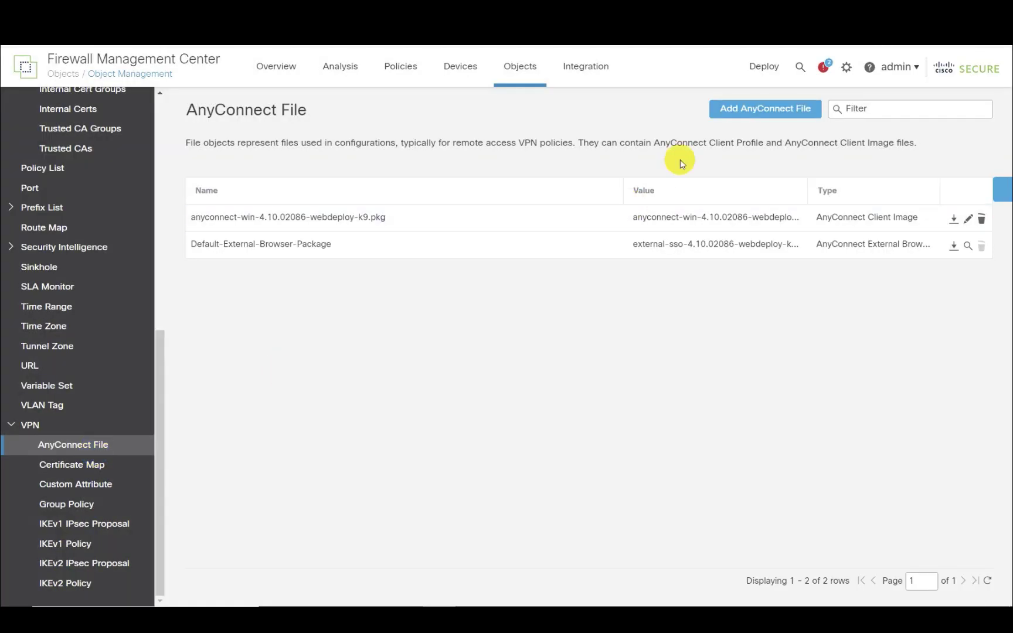
click(758, 110)
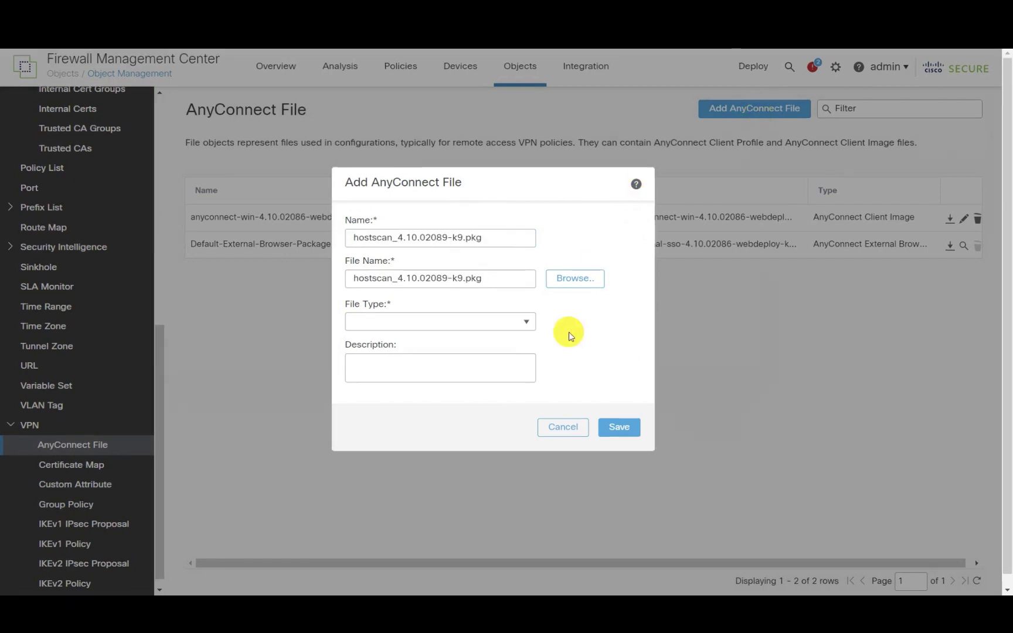
click(458, 323)
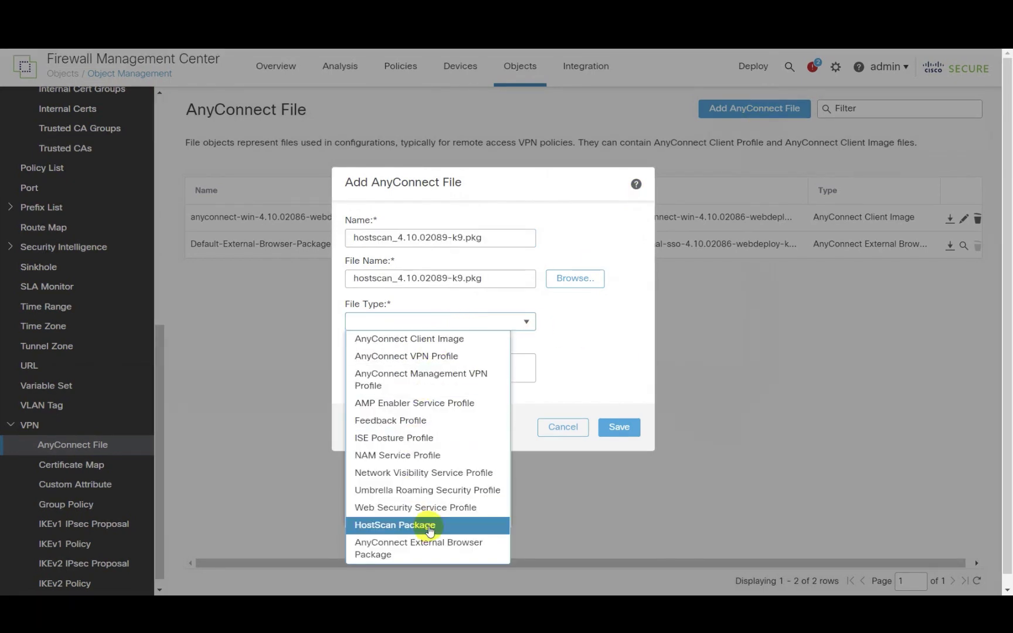
click(429, 526)
click(619, 427)
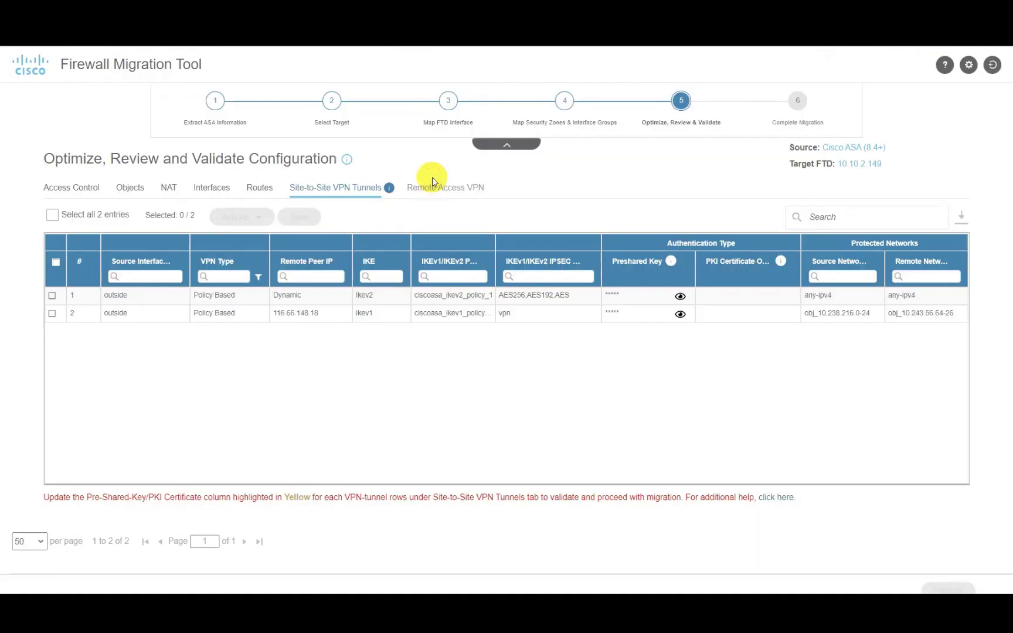
Map hostscan_4.10.02089-k9.pkg to the Hostscan Package row and save
click(432, 190)
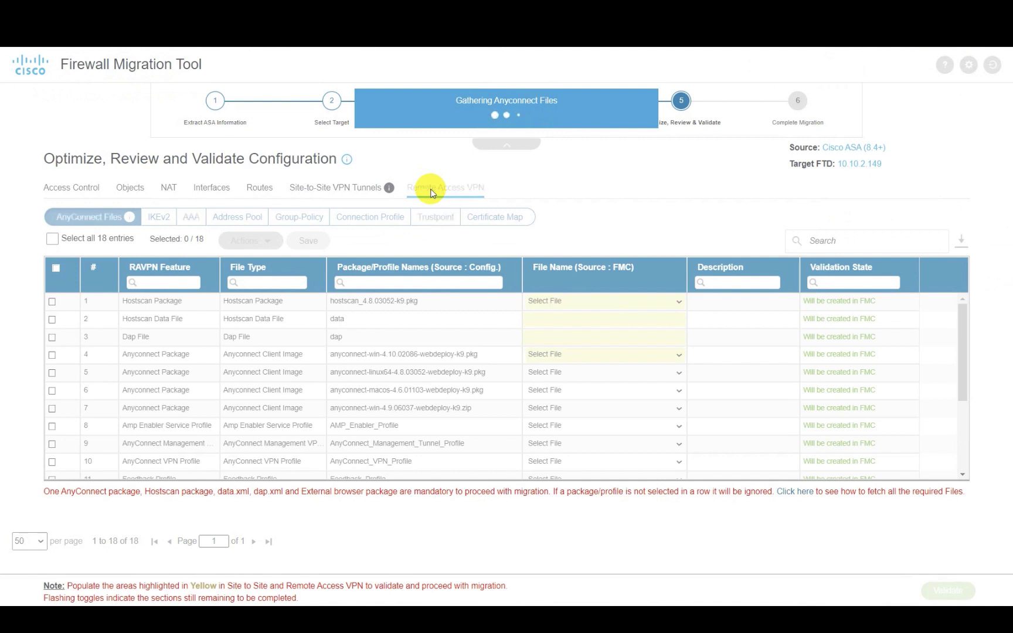
click(52, 301)
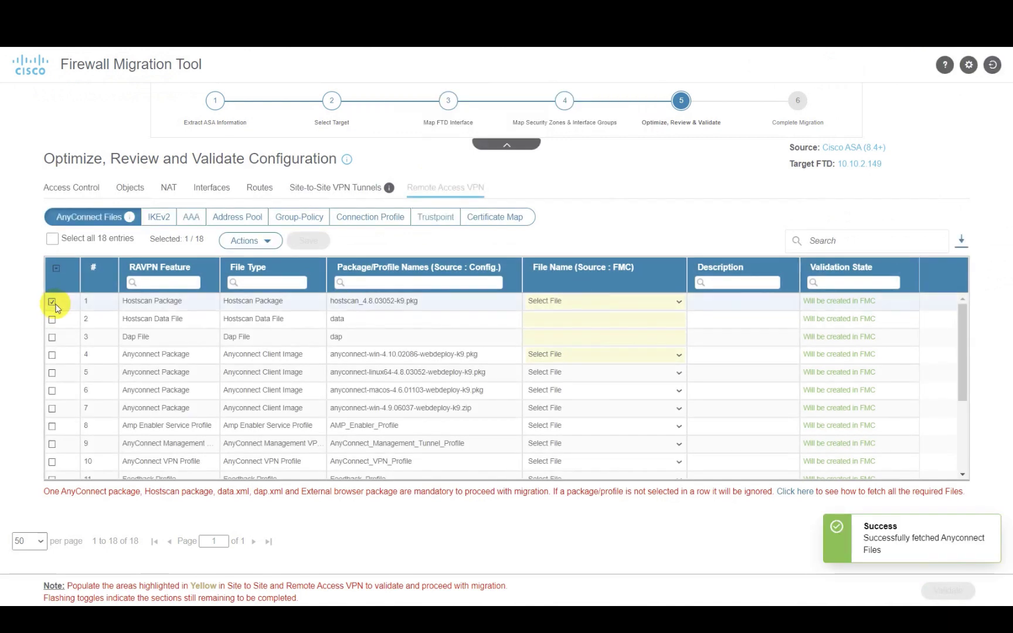
click(582, 300)
click(576, 322)
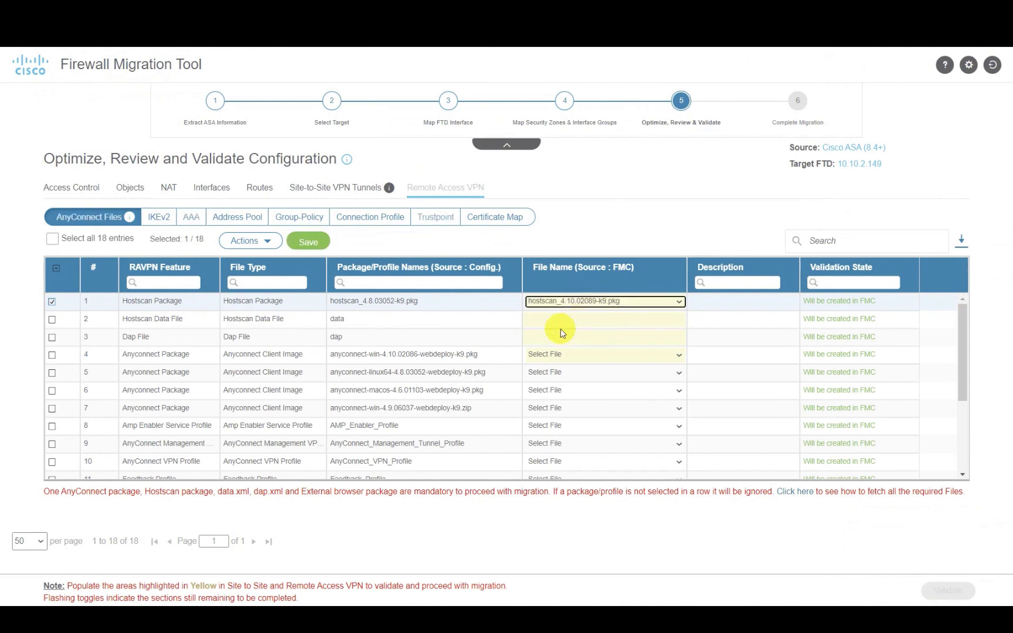
click(316, 242)
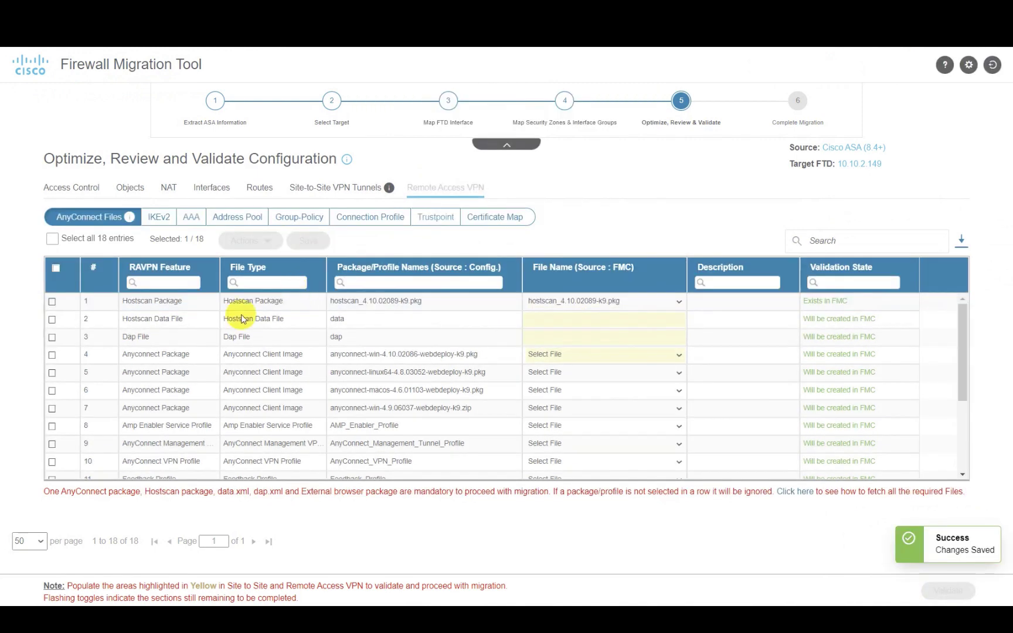
Upload data.xml as the profile for the Hostscan Data File row
click(53, 320)
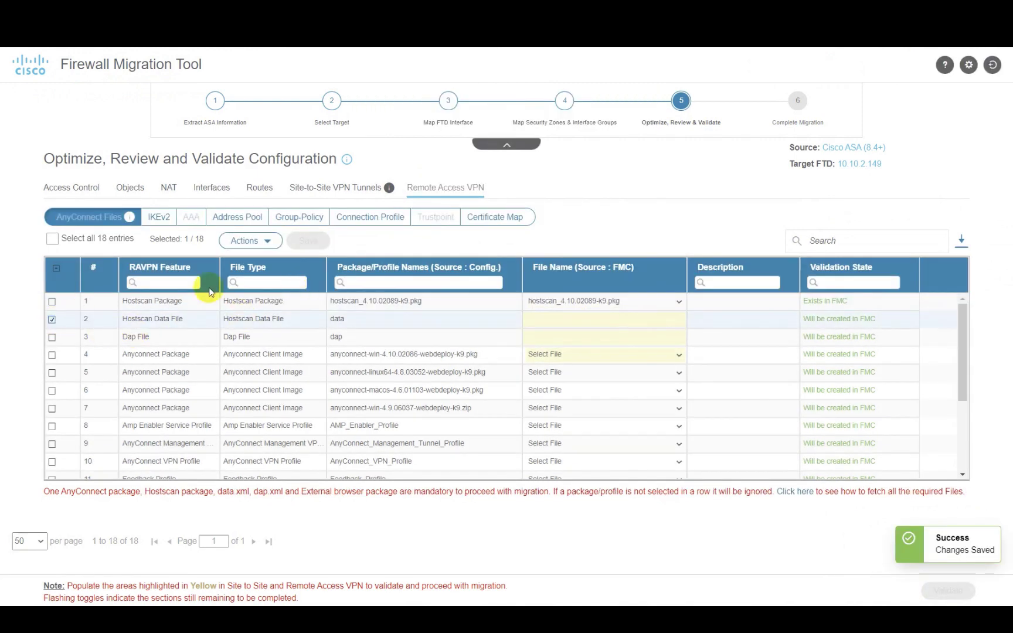
click(250, 241)
click(259, 270)
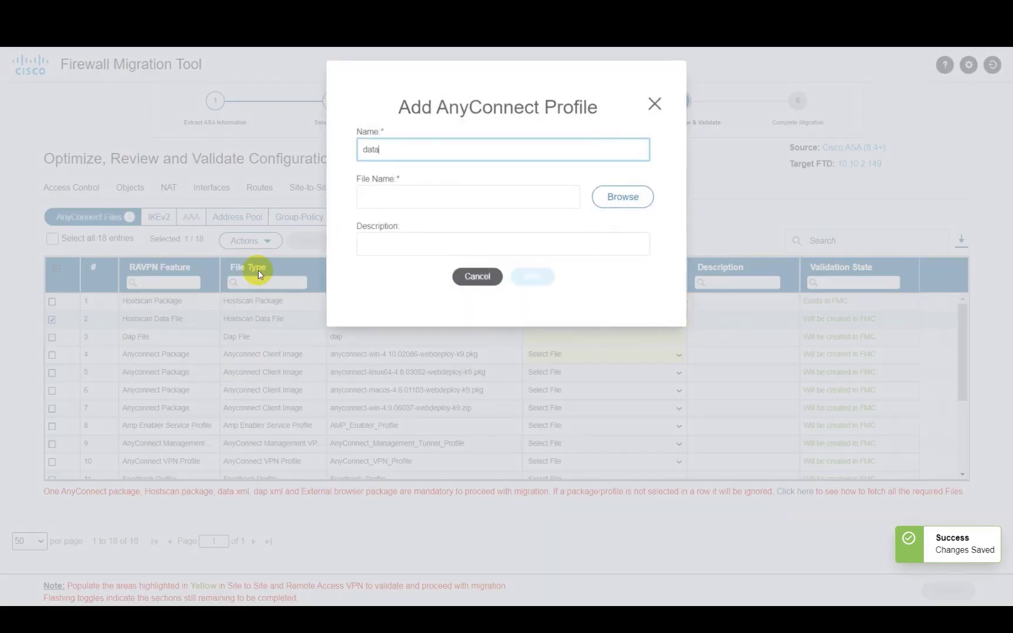
click(613, 203)
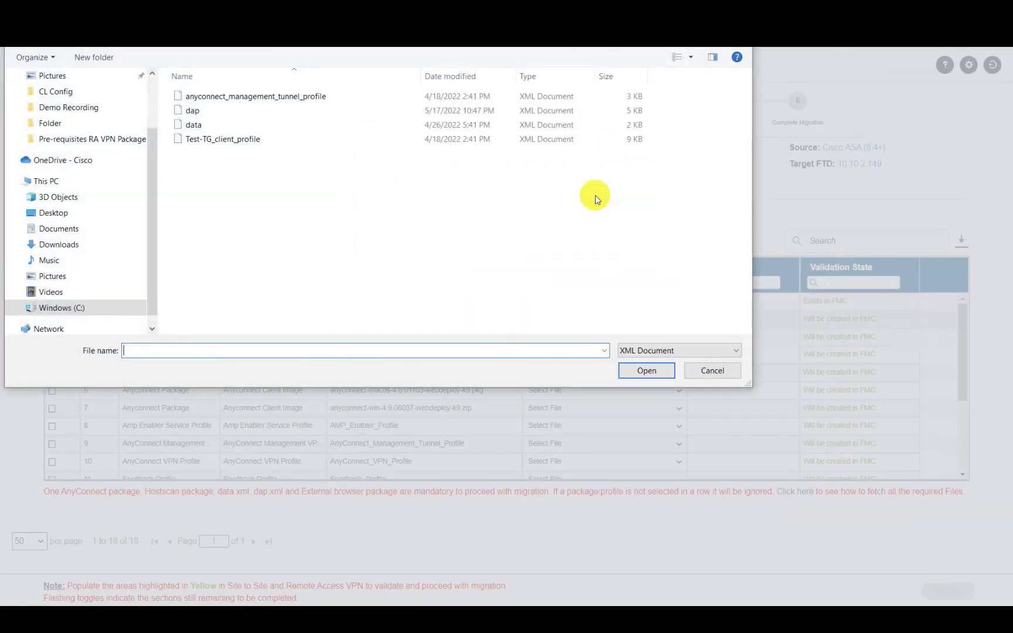
click(189, 125)
click(626, 365)
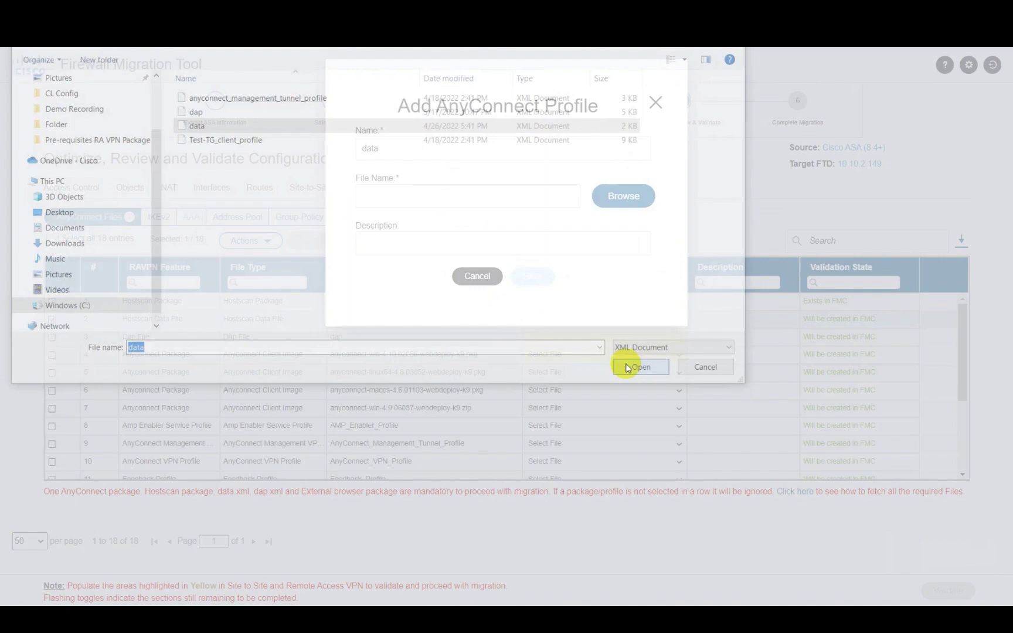
click(533, 273)
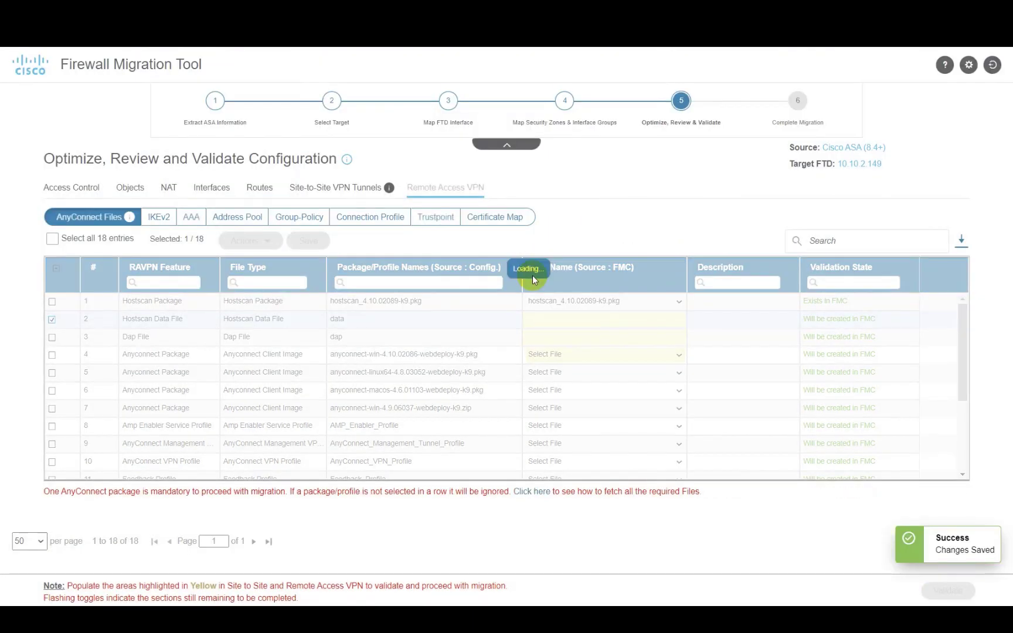
Upload dap.xml as the profile for the Dap File row
click(52, 337)
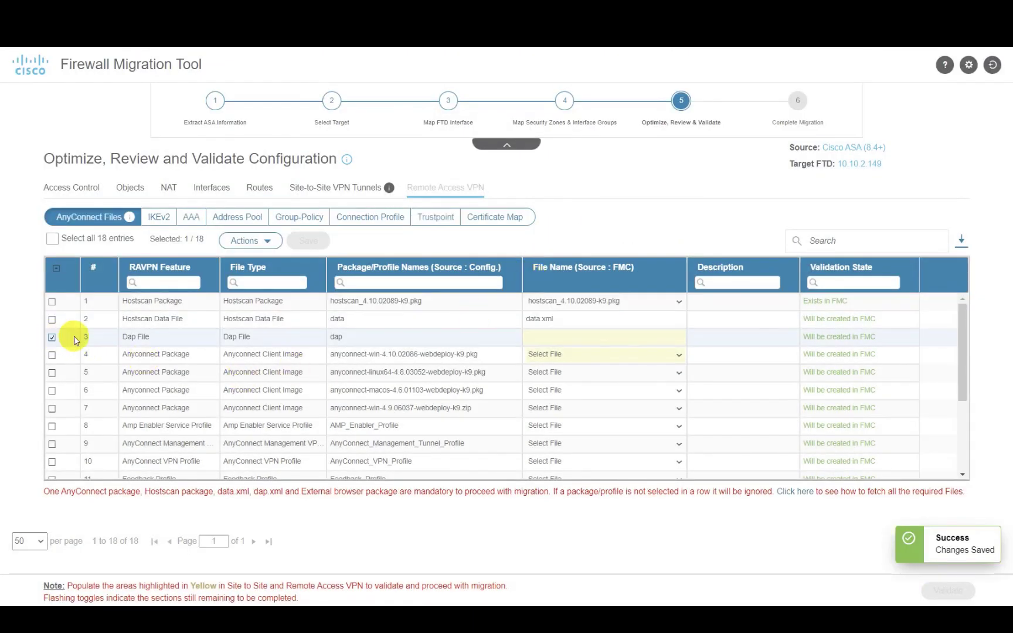
click(264, 243)
click(264, 265)
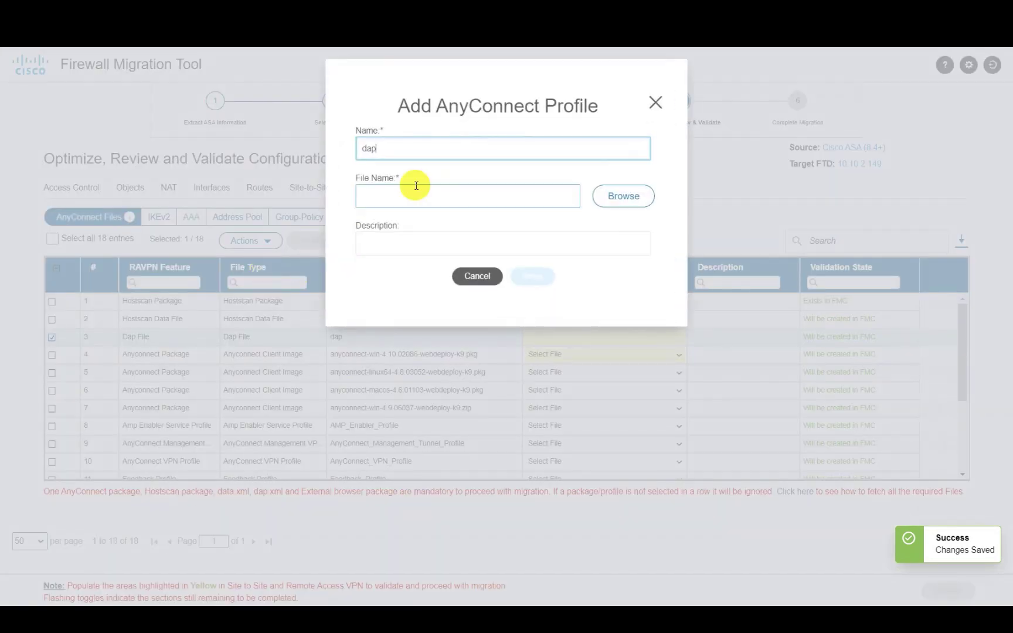
click(560, 202)
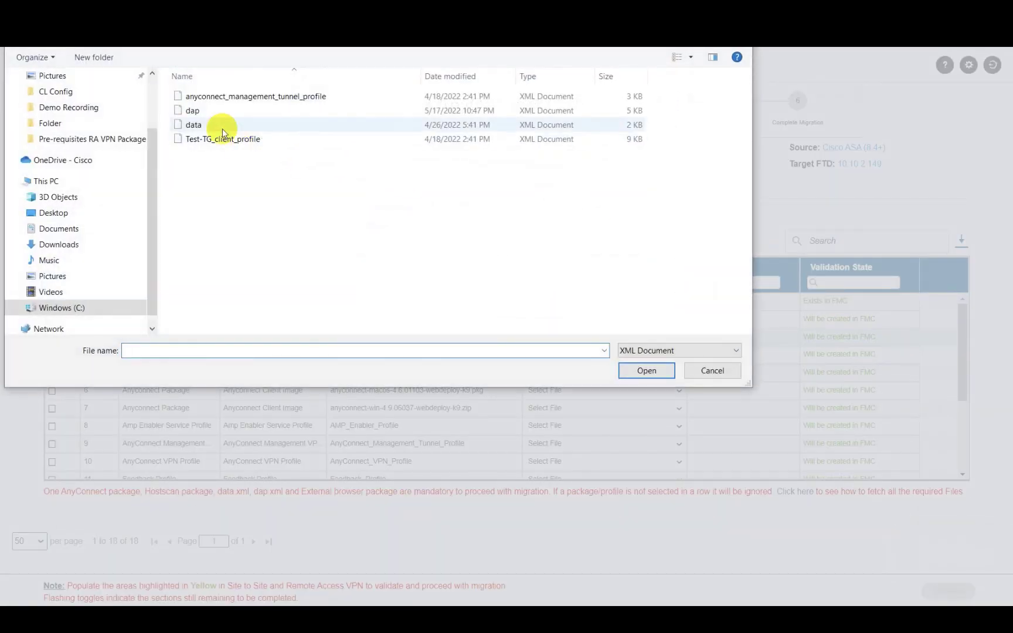
click(211, 124)
click(199, 111)
click(647, 370)
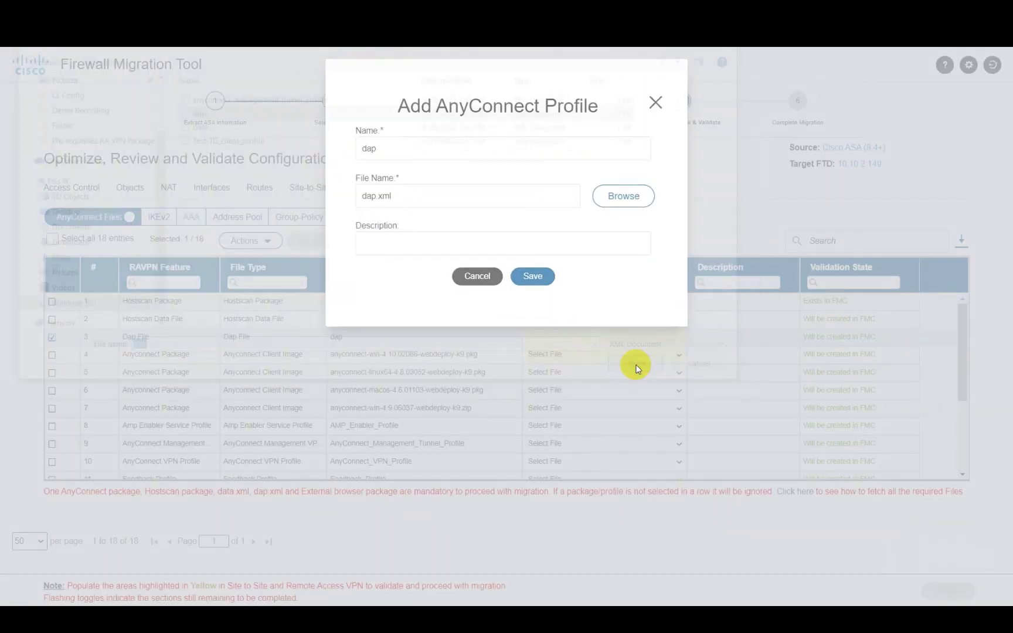
click(529, 276)
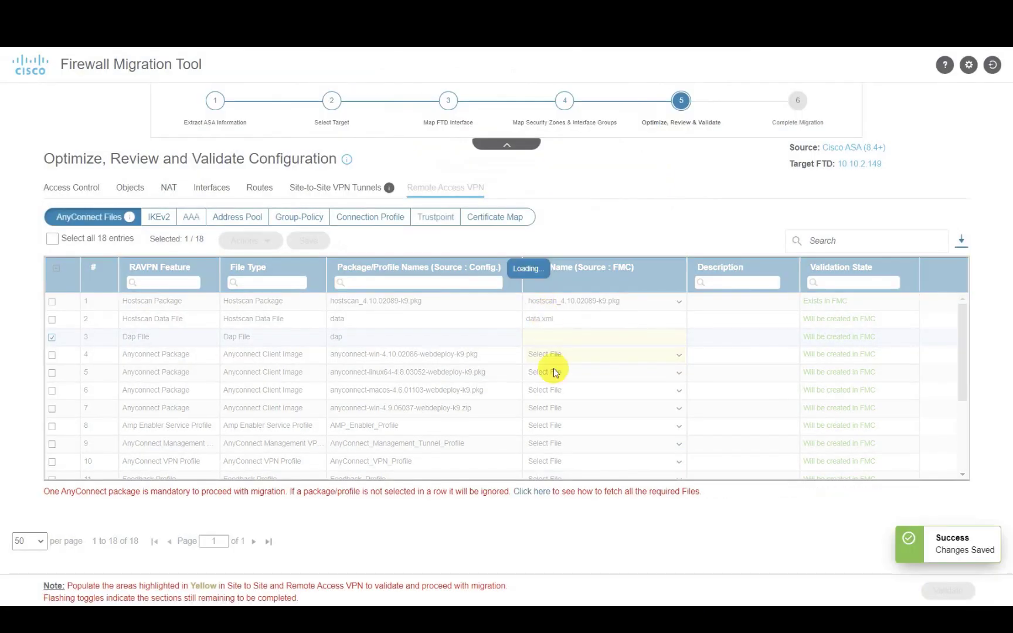
Map anyconnect-win-4.10.02086-webdeploy-k9.pkg to the AnyConnect package row and save
click(619, 354)
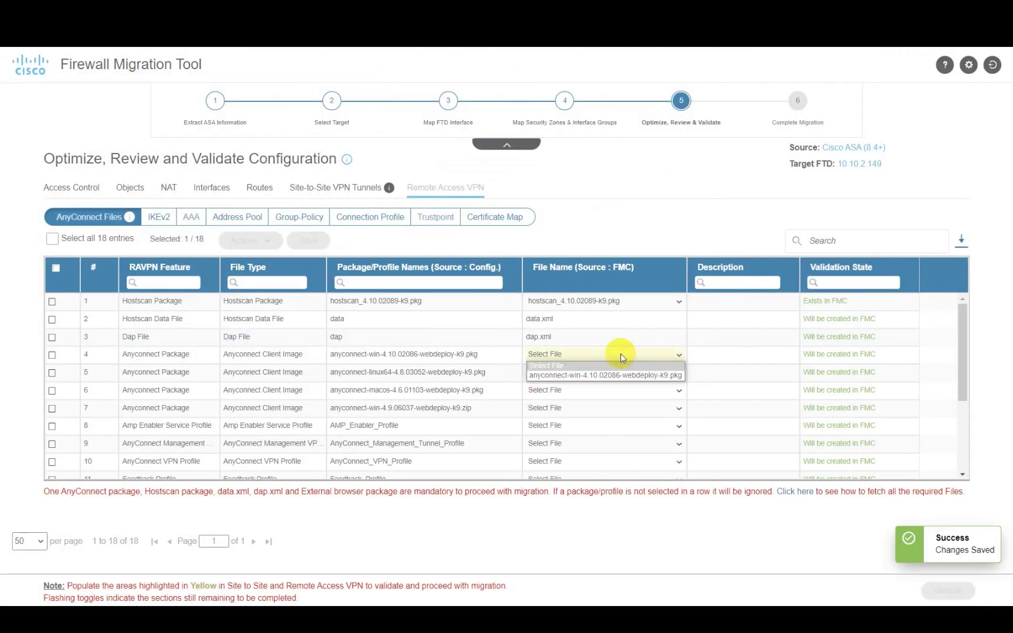
click(611, 373)
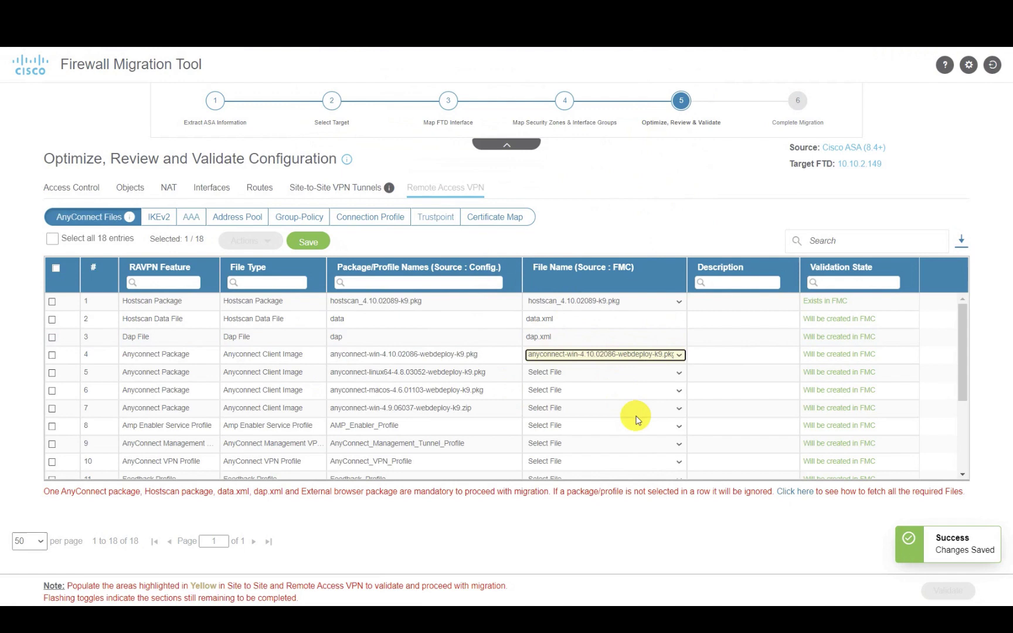
scroll(638, 415, down, 3)
click(317, 243)
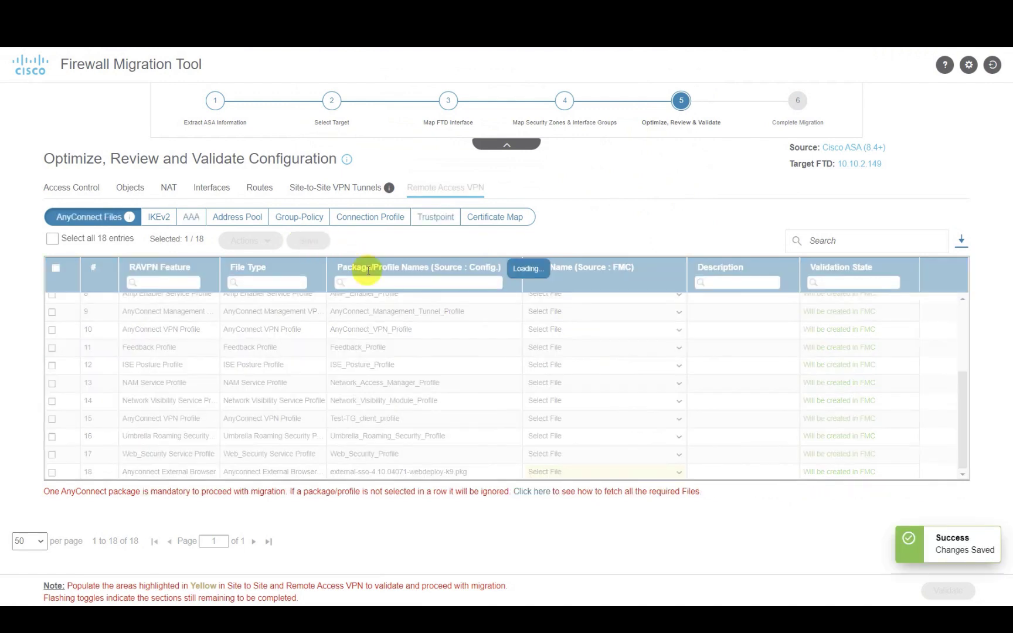
In the AAA servers, check and then uncheck the ciscoasa_LOCAL and ciscoasa_SAML entries
click(186, 221)
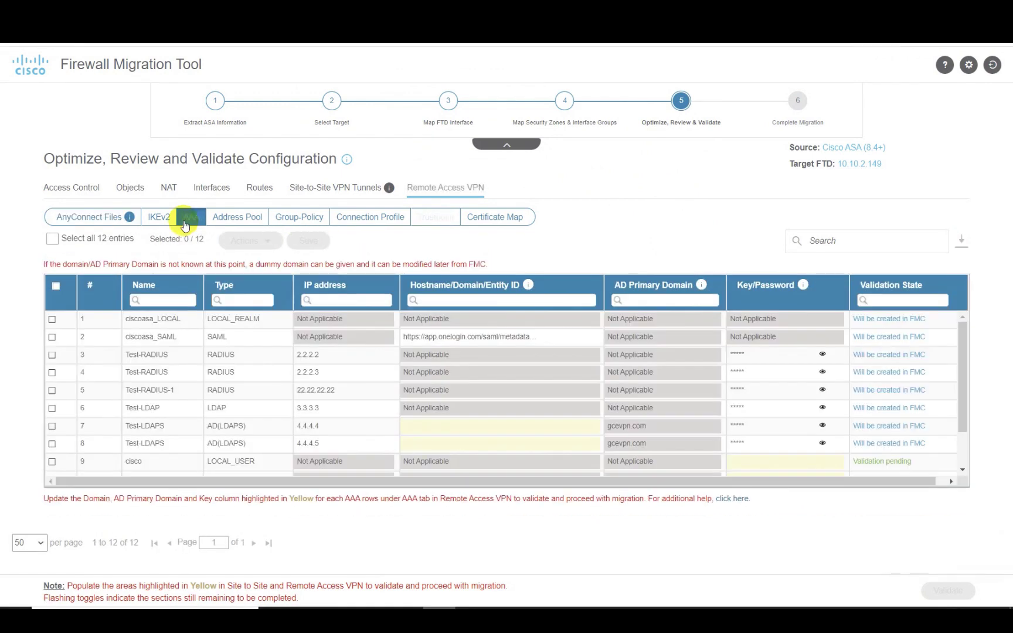
click(51, 319)
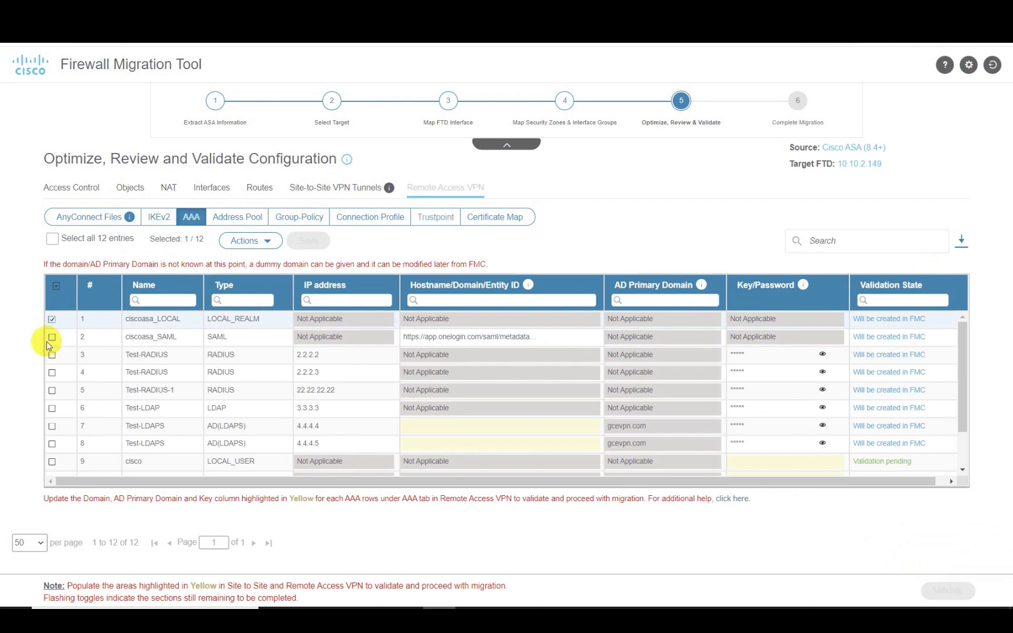
click(51, 337)
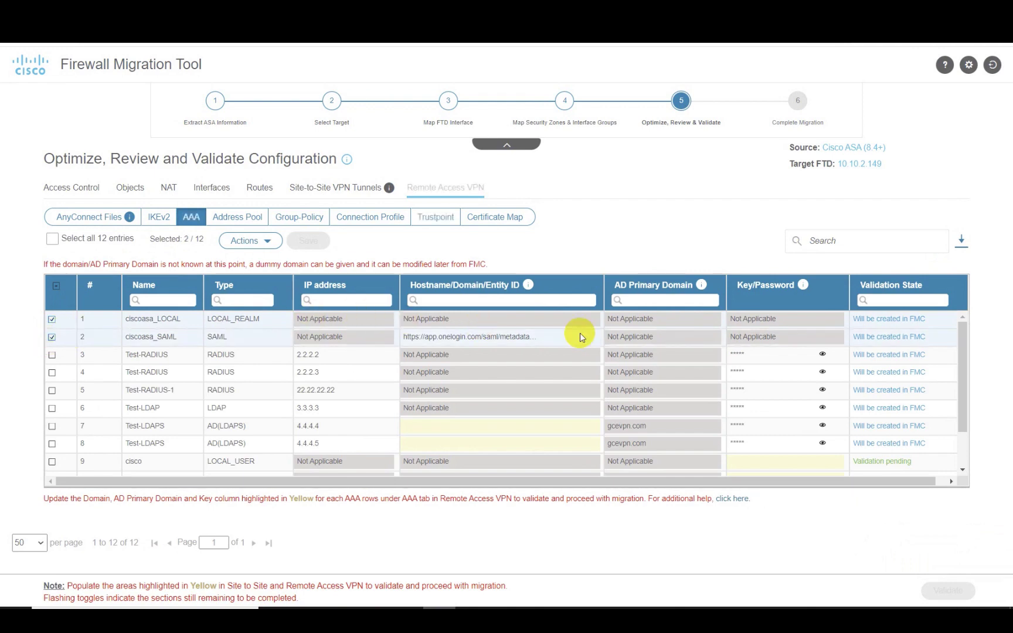
click(52, 320)
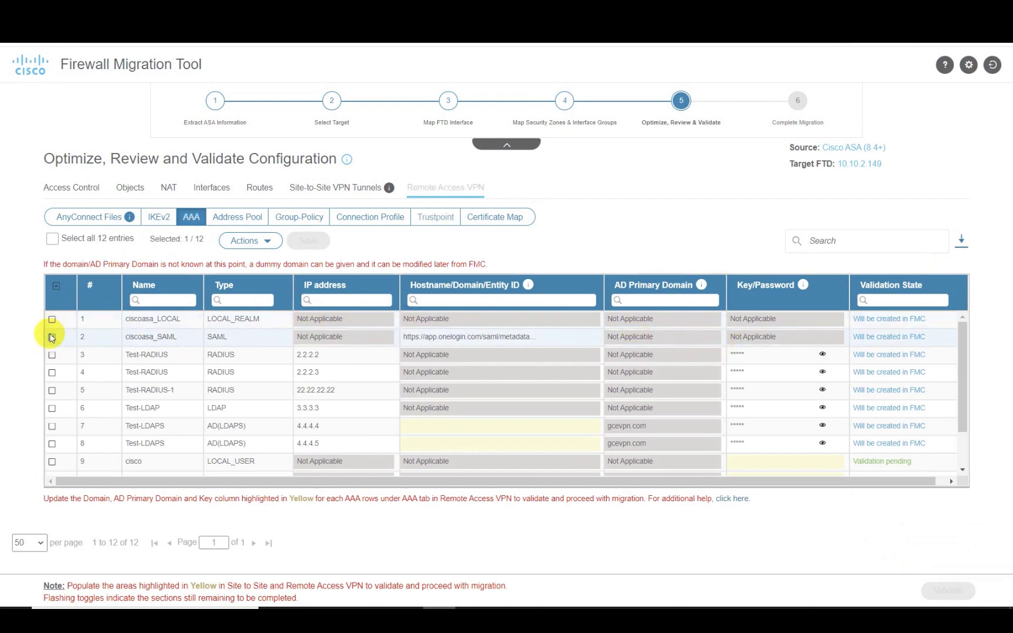
click(52, 338)
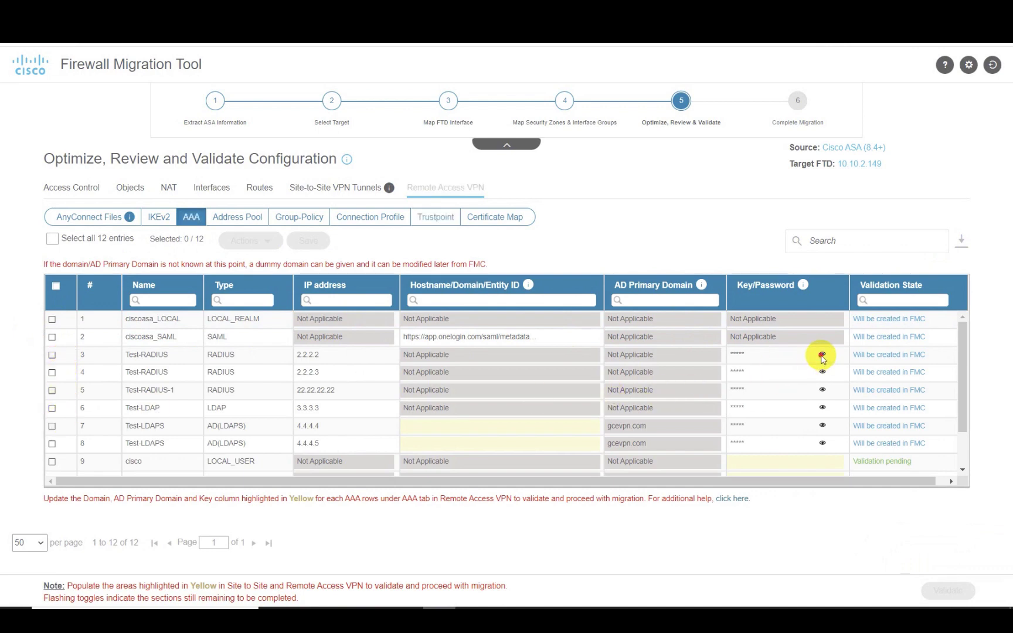
Set the Test-LDAPS server's hostname to cisco1.com
click(52, 426)
click(244, 240)
click(268, 269)
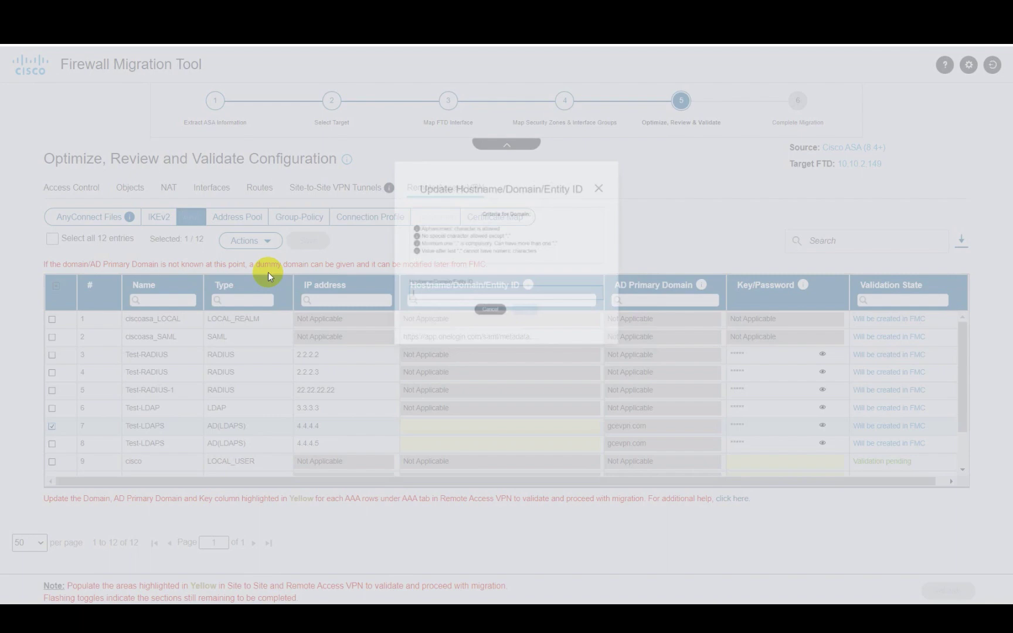
text(cisco1.com)
click(528, 296)
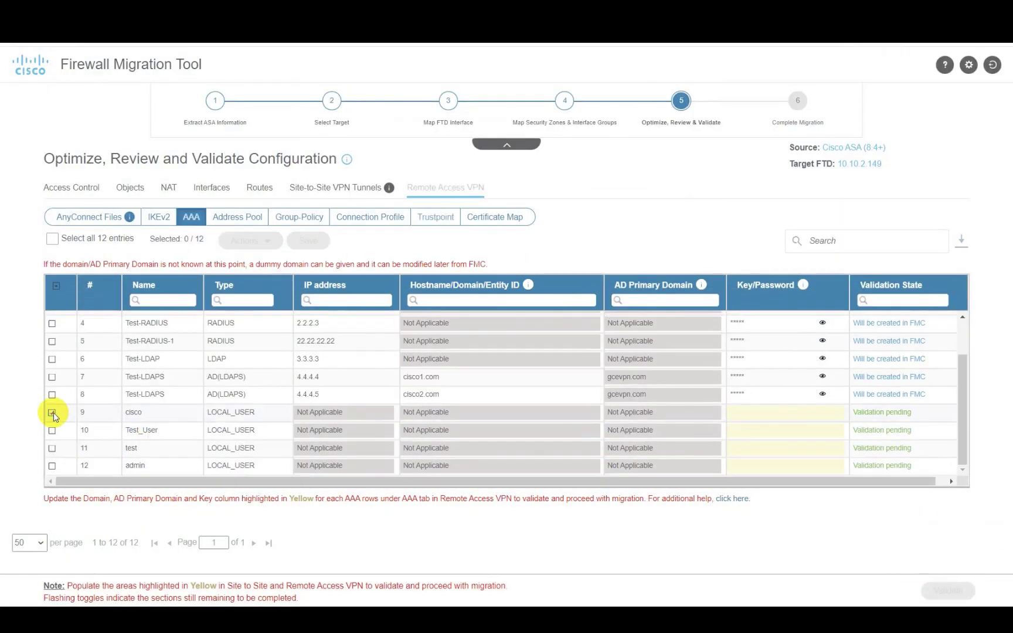
Update the key for the local user cisco entry
click(51, 412)
click(244, 240)
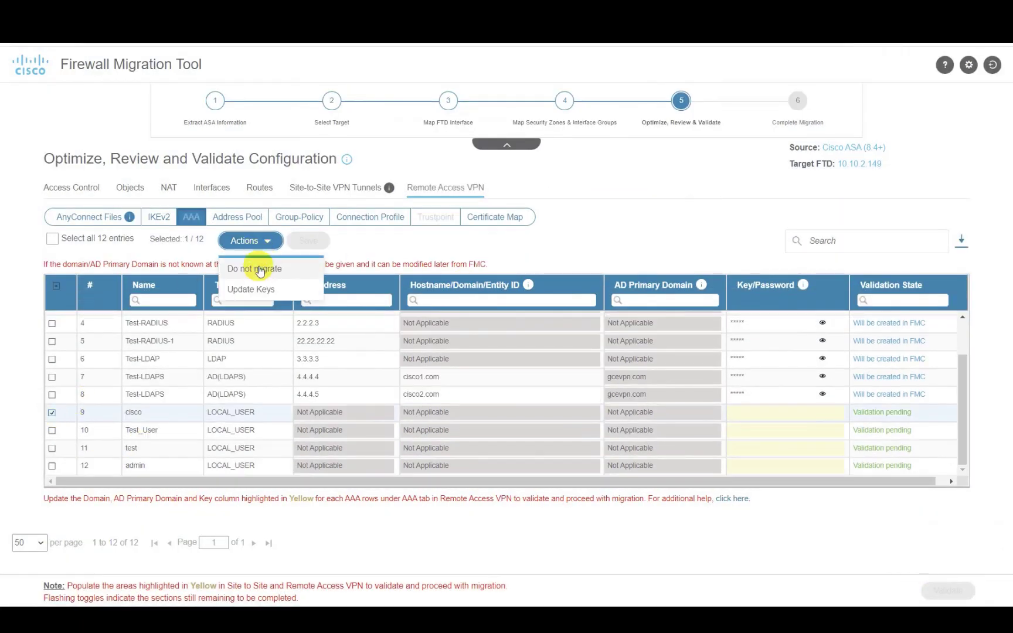
click(251, 289)
click(538, 396)
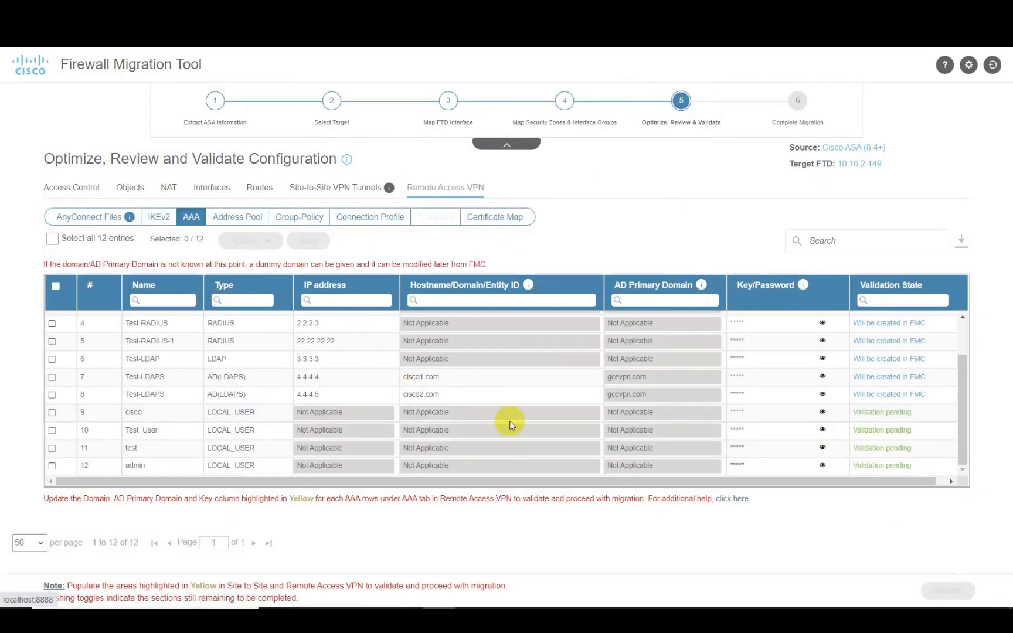
Inspect the 10.10.10.0_24 address pool and its actions without making changes
click(252, 221)
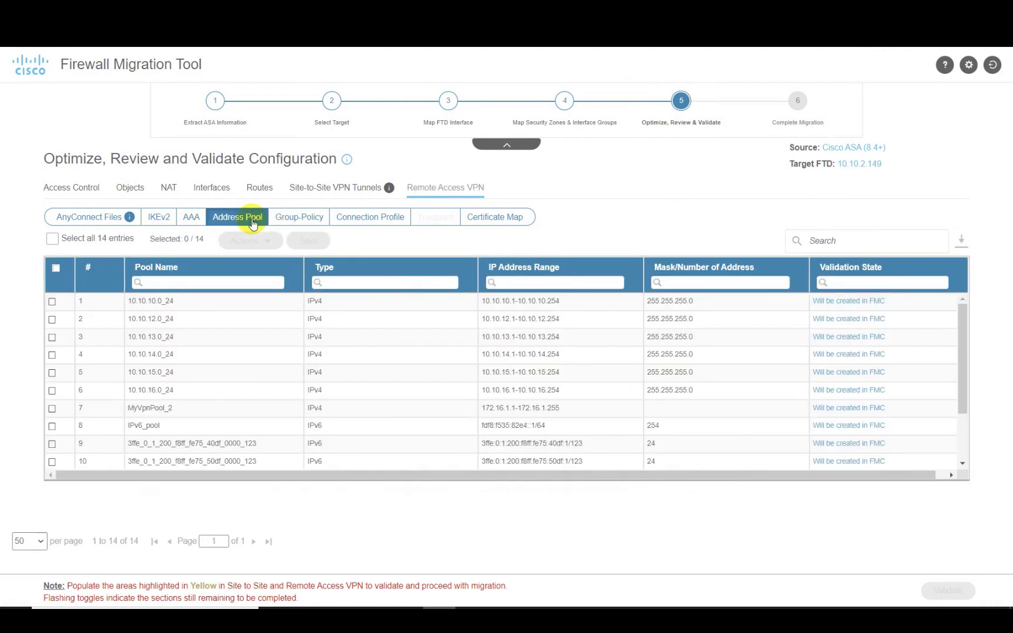
click(52, 301)
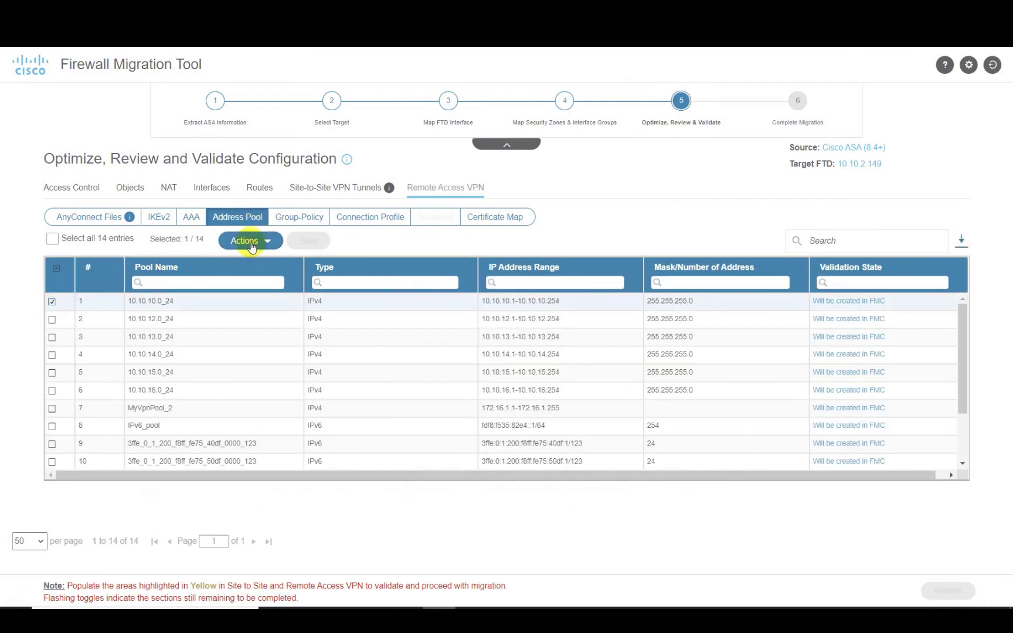
click(252, 245)
click(253, 245)
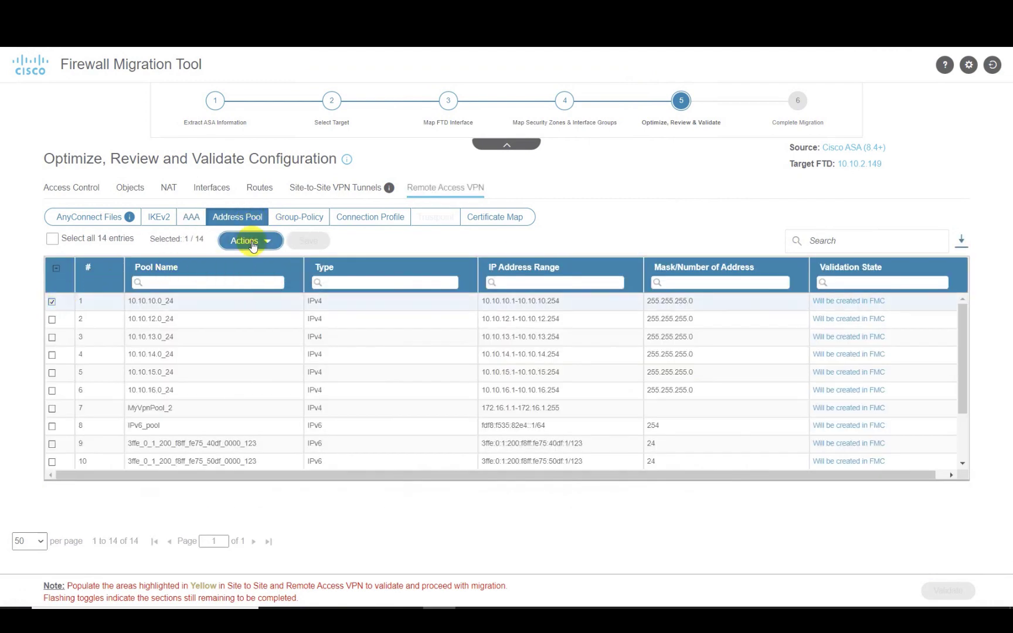
Review group policies' management VPN profile, client module and no-profile views, then the connection profiles
click(300, 218)
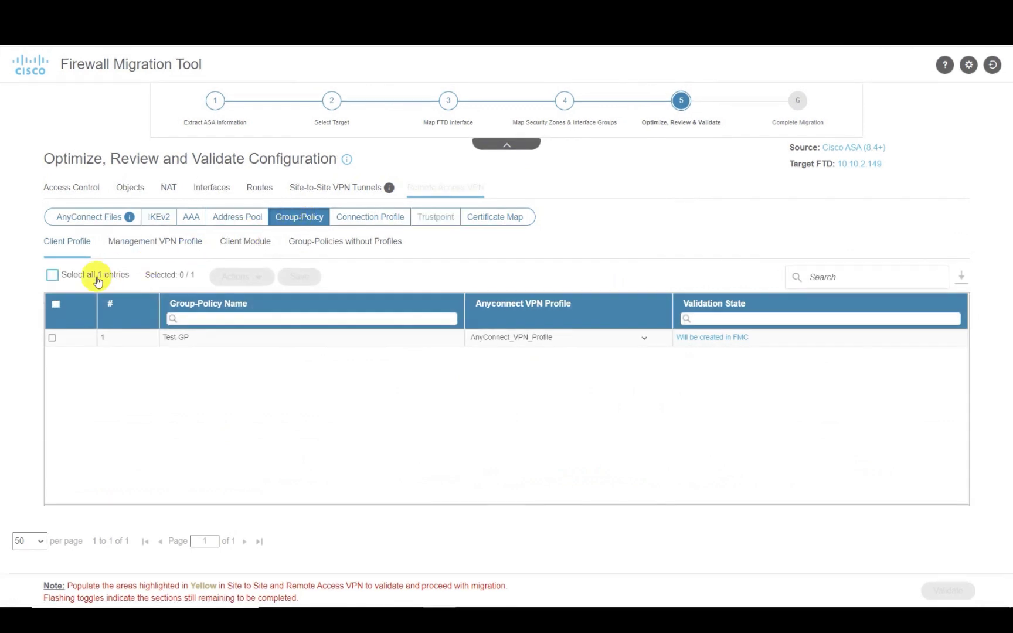
click(156, 248)
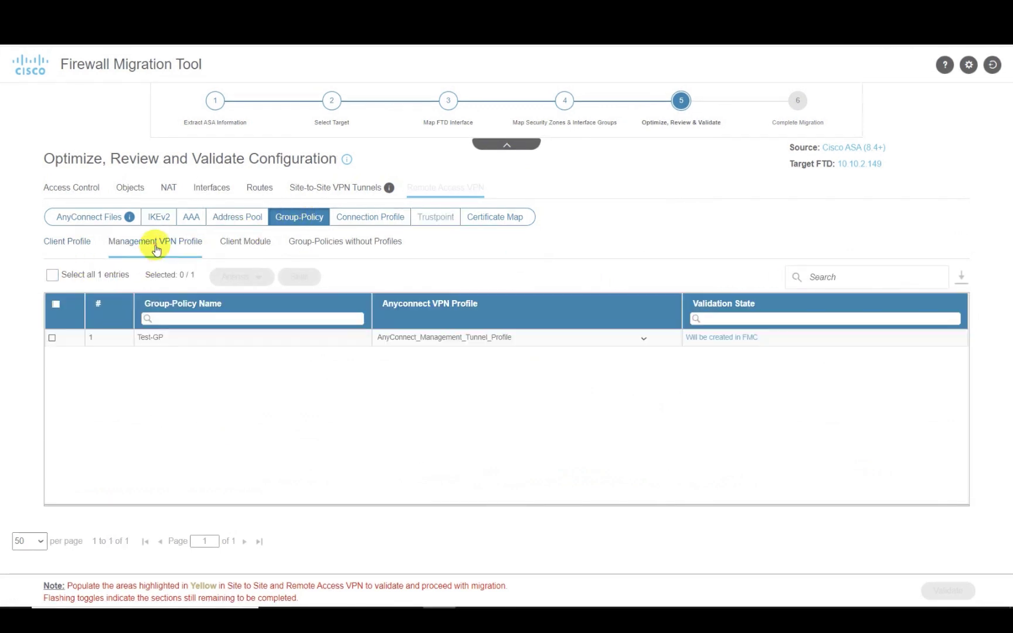
click(244, 246)
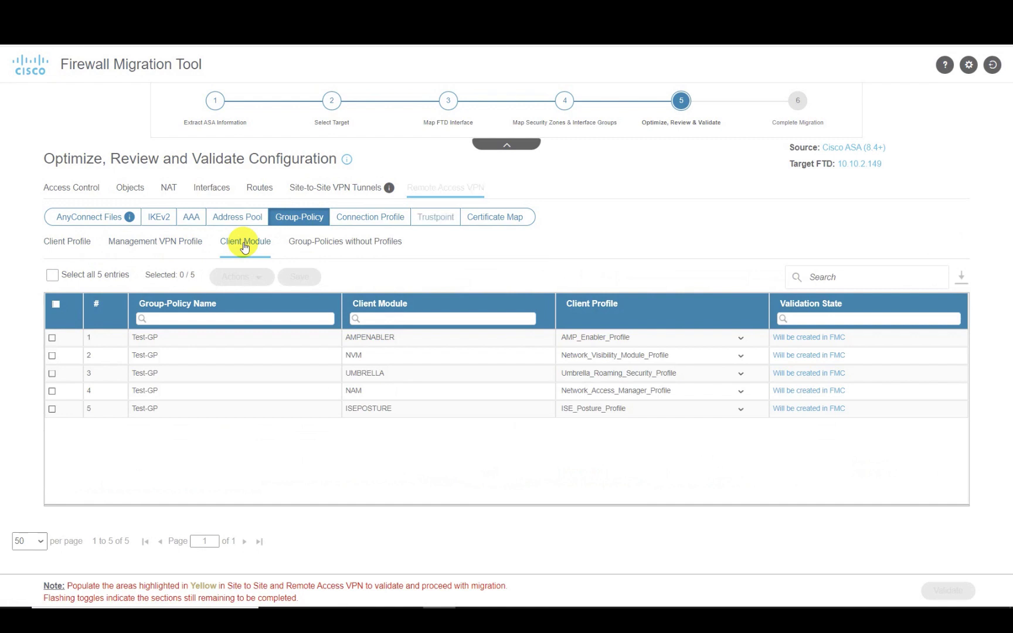
click(303, 244)
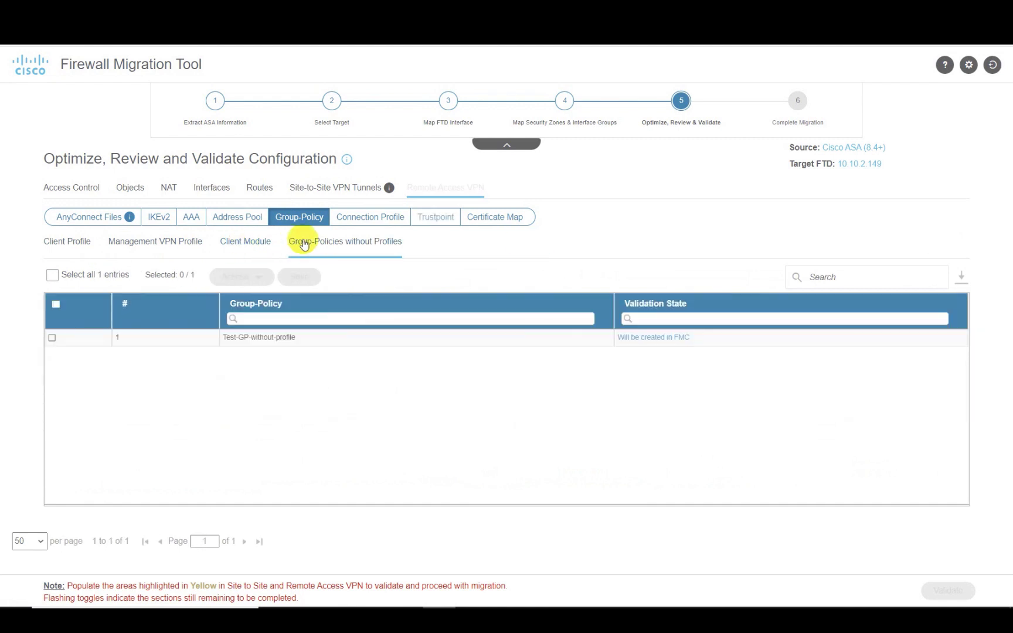
click(355, 225)
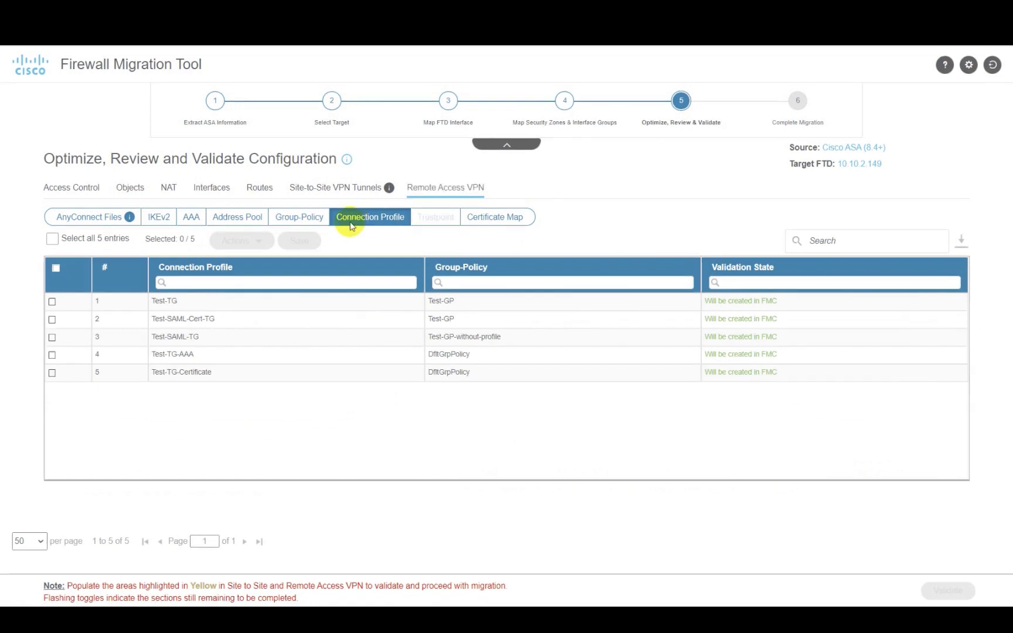
Set VPN_Headend_Certificate as the trustpoint for the SSL Global Identity Certificate
click(429, 224)
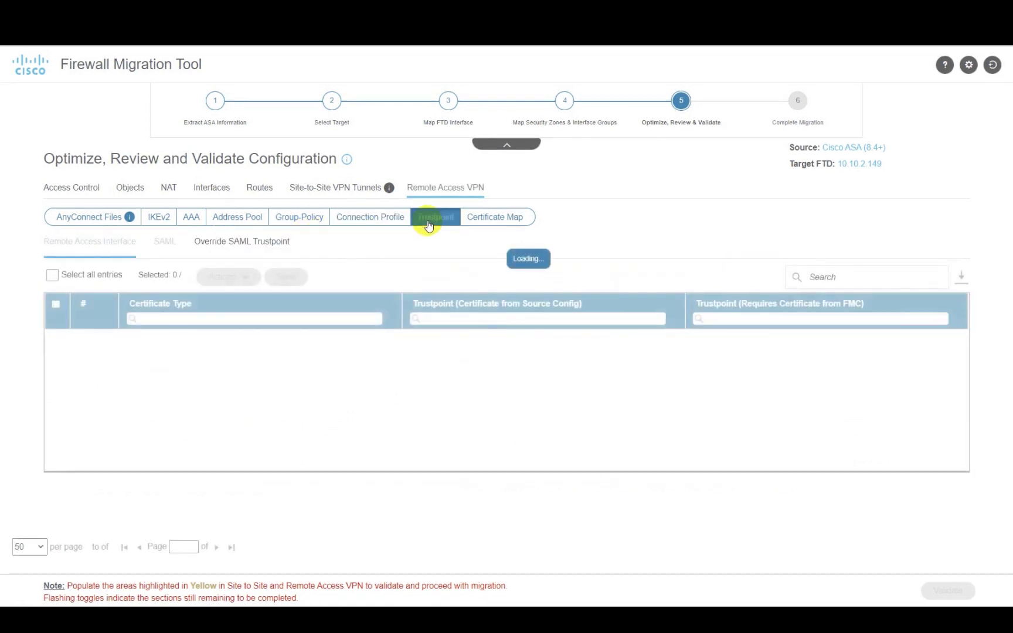
click(52, 339)
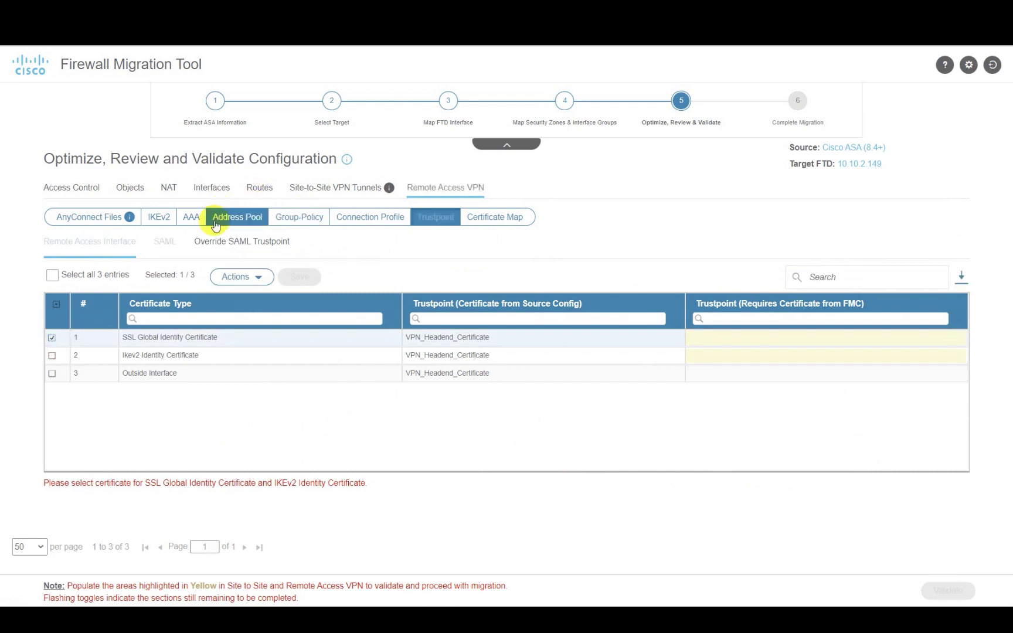
click(233, 283)
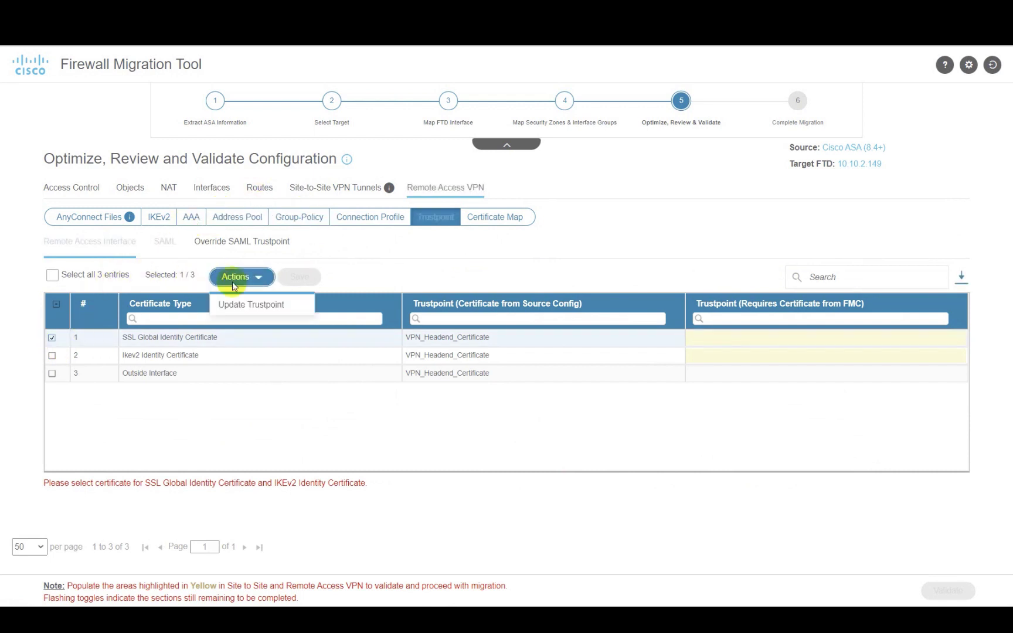
click(247, 303)
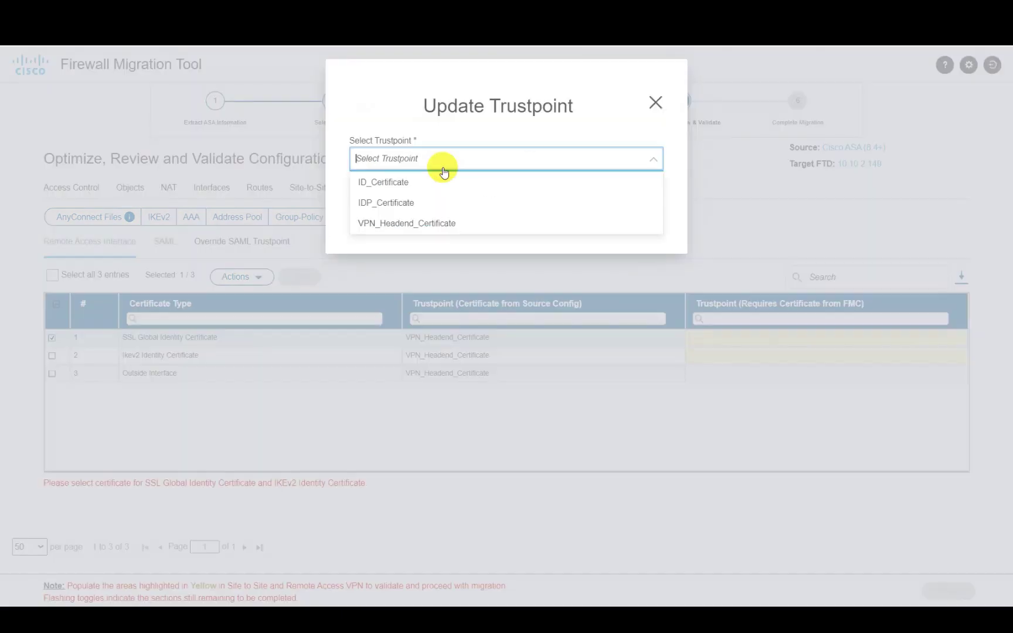
click(434, 224)
click(537, 202)
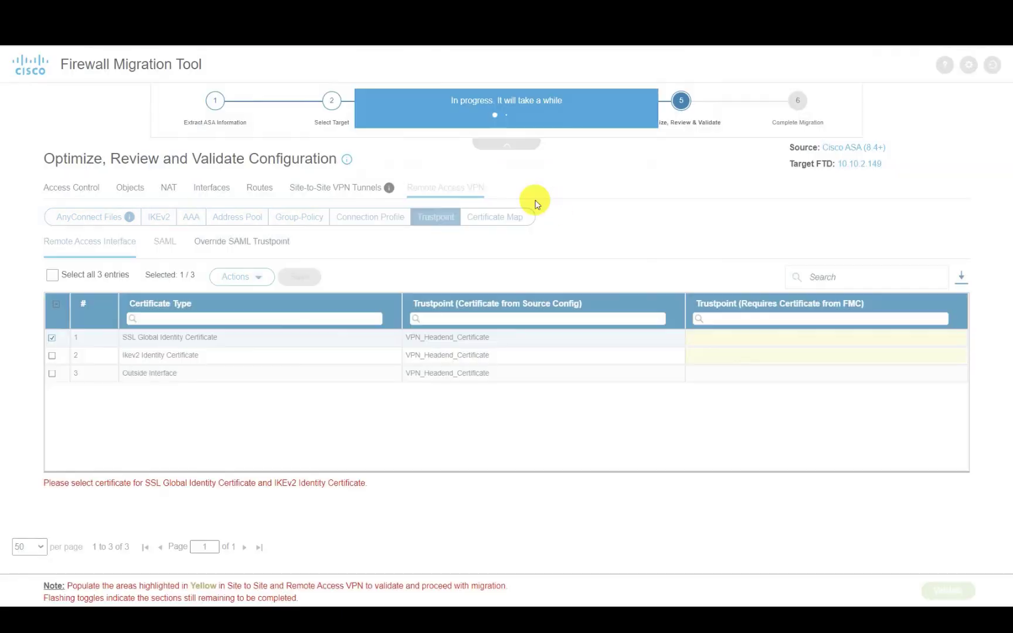
Set VPN_Headend_Certificate as the trustpoint for the Ikev2 Identity Certificate
click(53, 355)
click(241, 276)
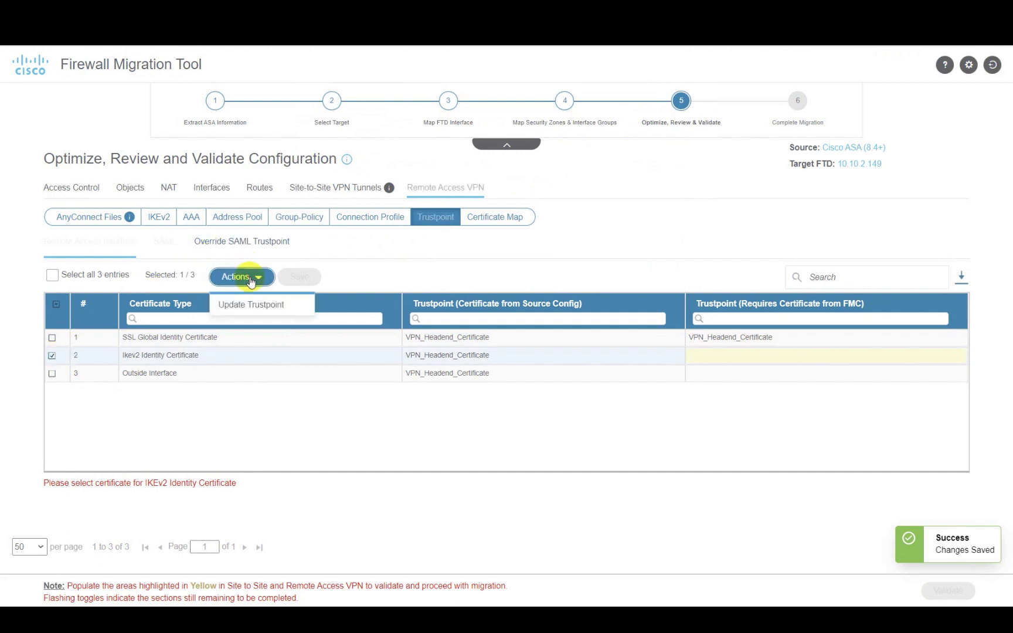
click(263, 305)
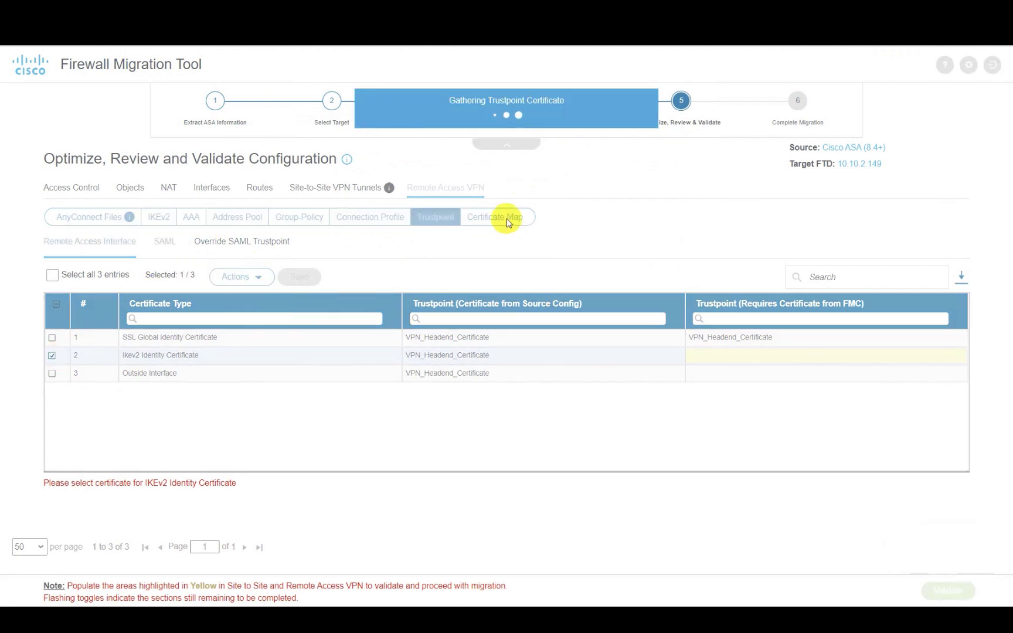
click(446, 158)
click(421, 223)
click(523, 197)
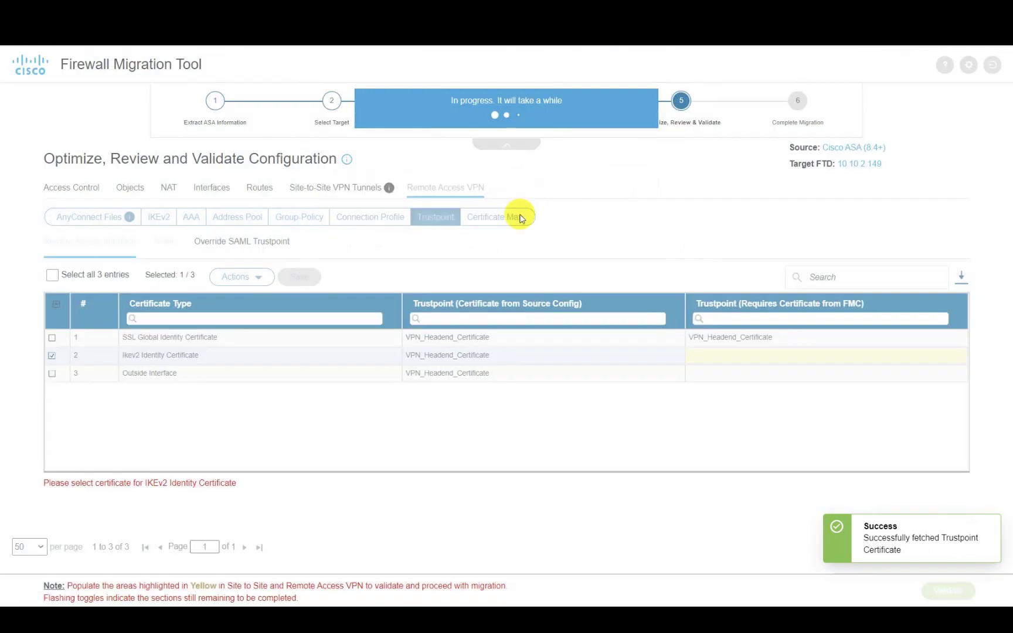
Give the ciscoasa_SAML server IDP_Certificate as its identity provider certificate
click(166, 241)
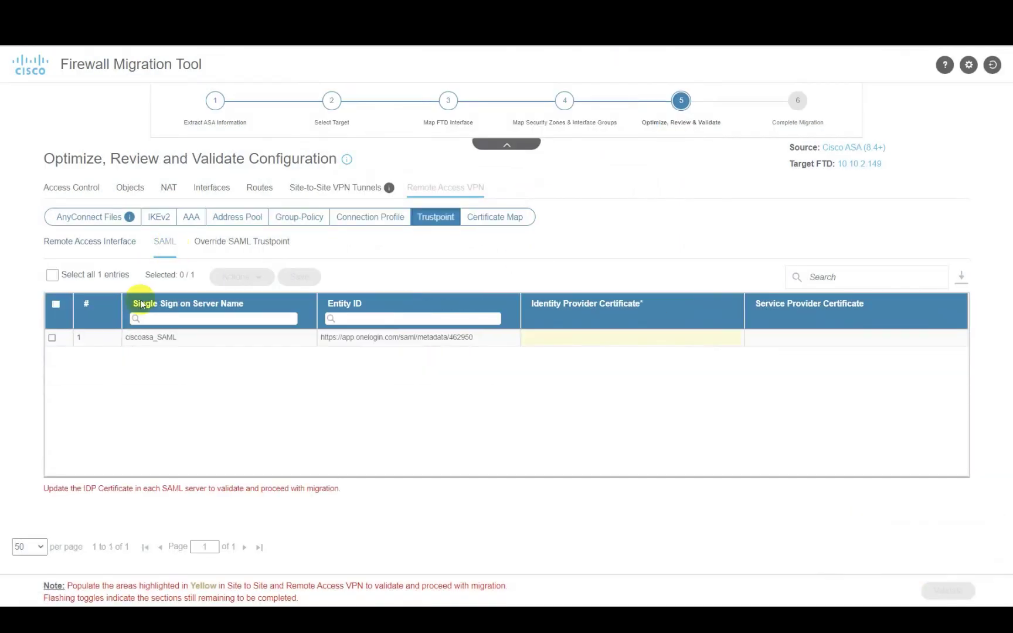
click(52, 338)
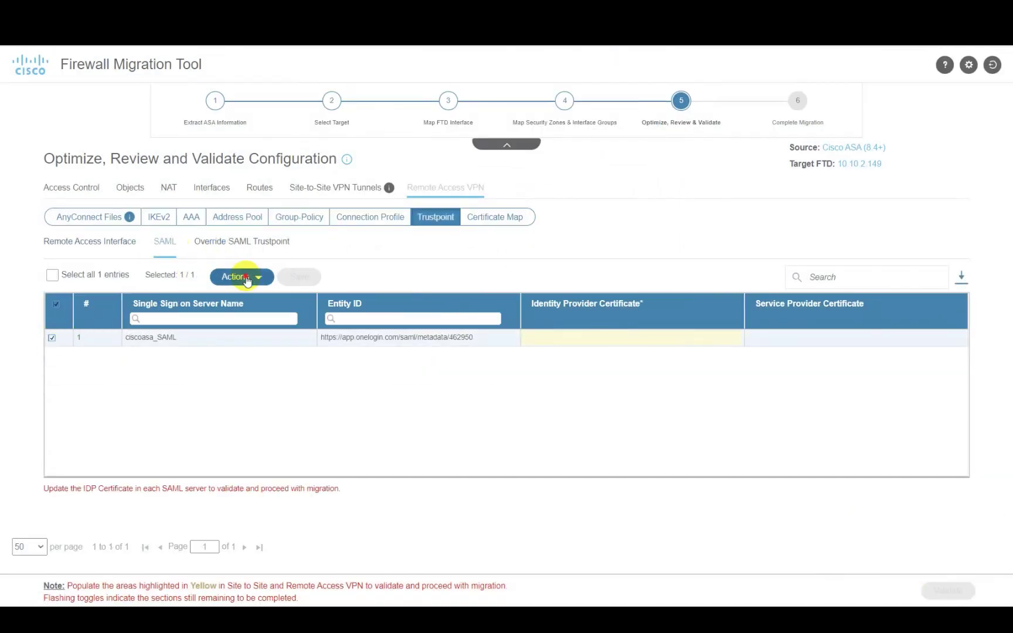
click(246, 280)
click(258, 304)
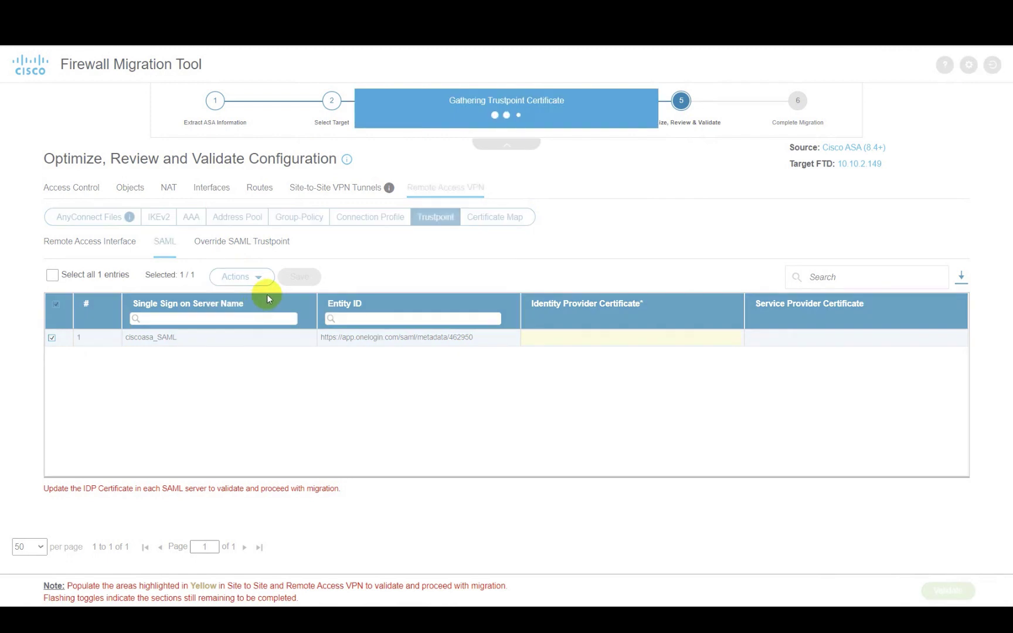
click(407, 159)
click(407, 204)
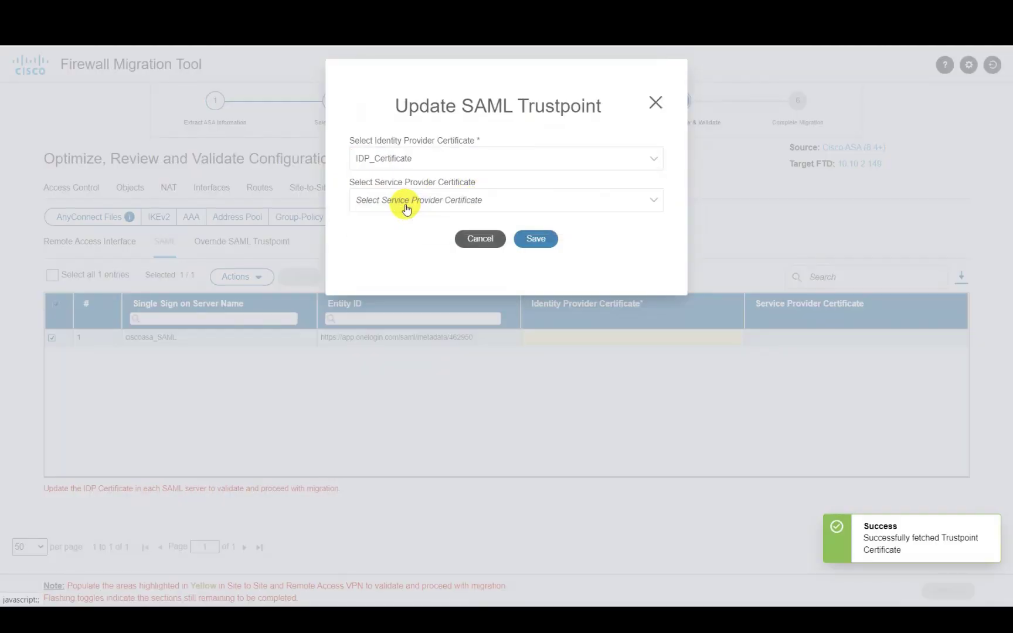
click(537, 239)
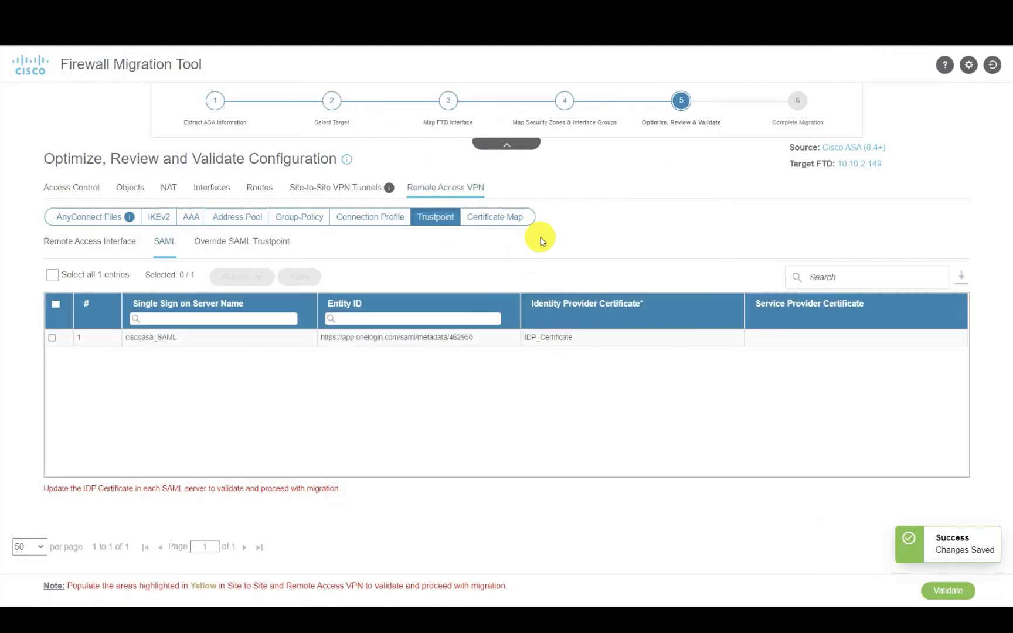
Set ID_Certificate as the override SAML trustpoint for the Test-SAML-TG connection profile
click(237, 242)
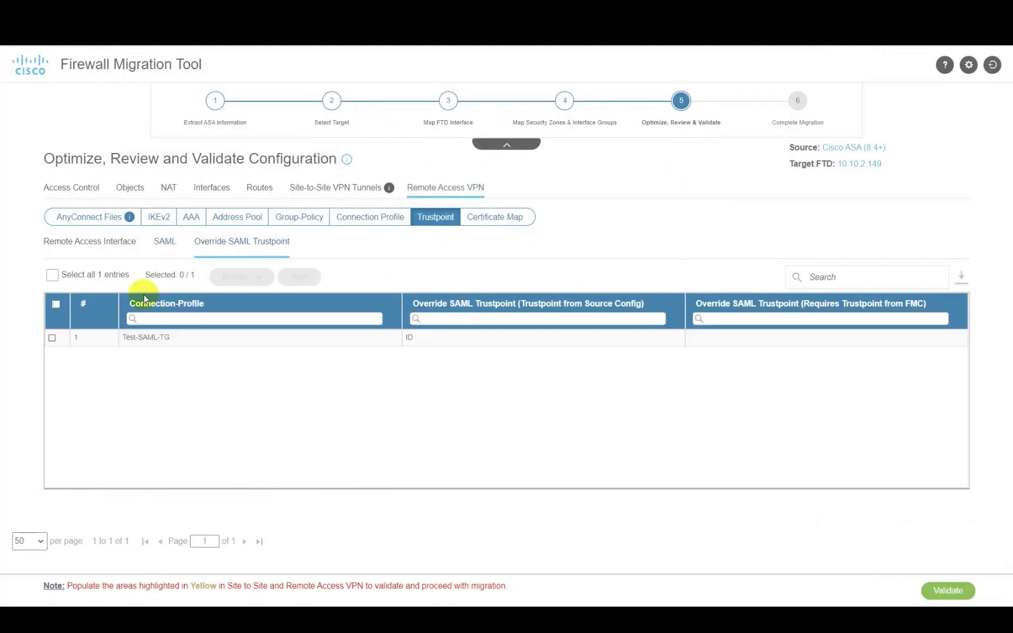
click(52, 339)
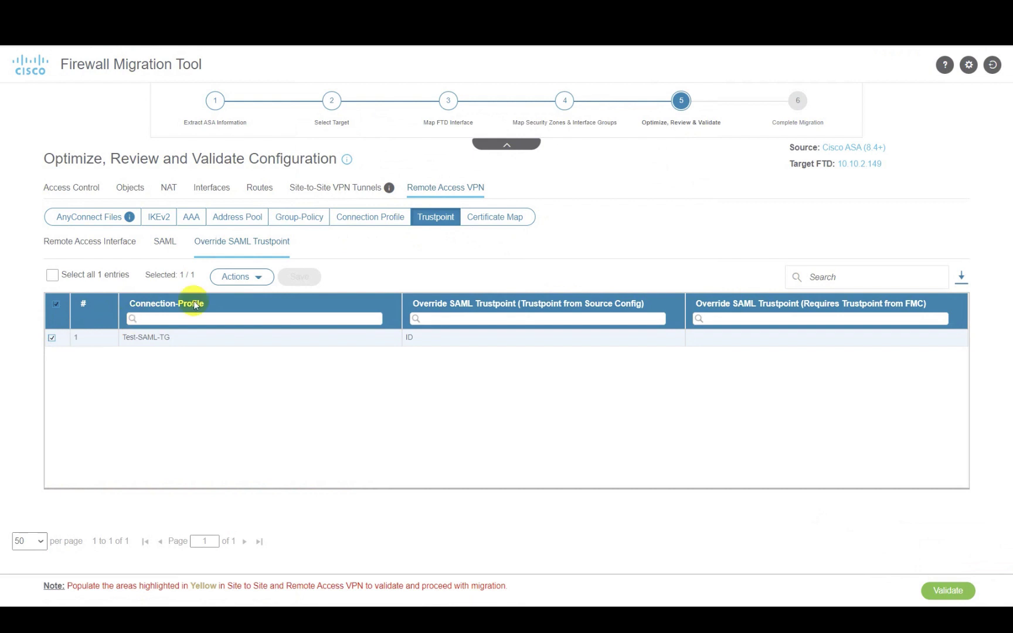
click(261, 277)
click(281, 303)
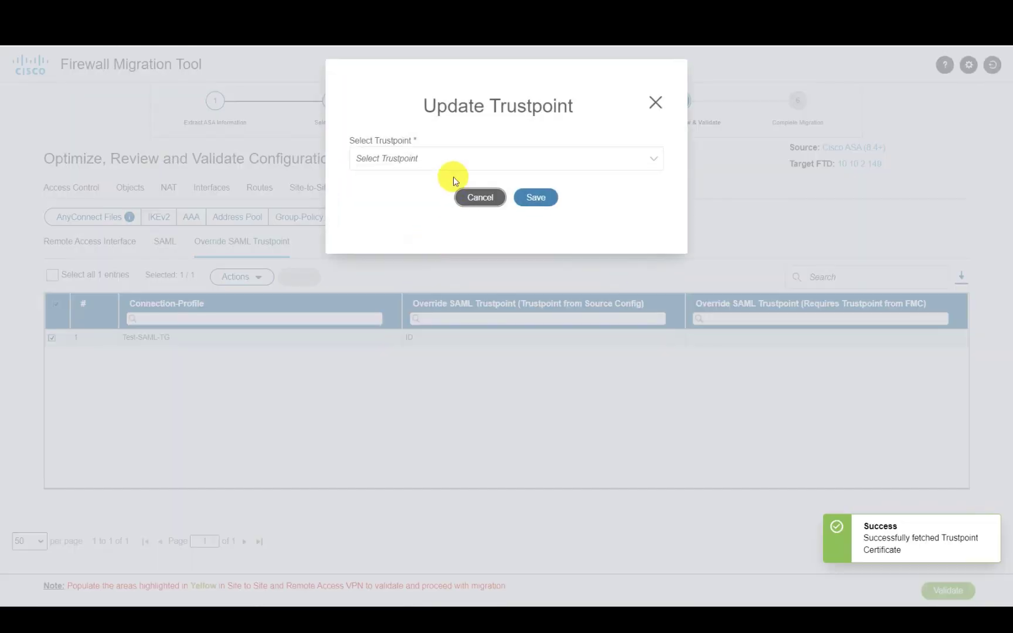
click(447, 160)
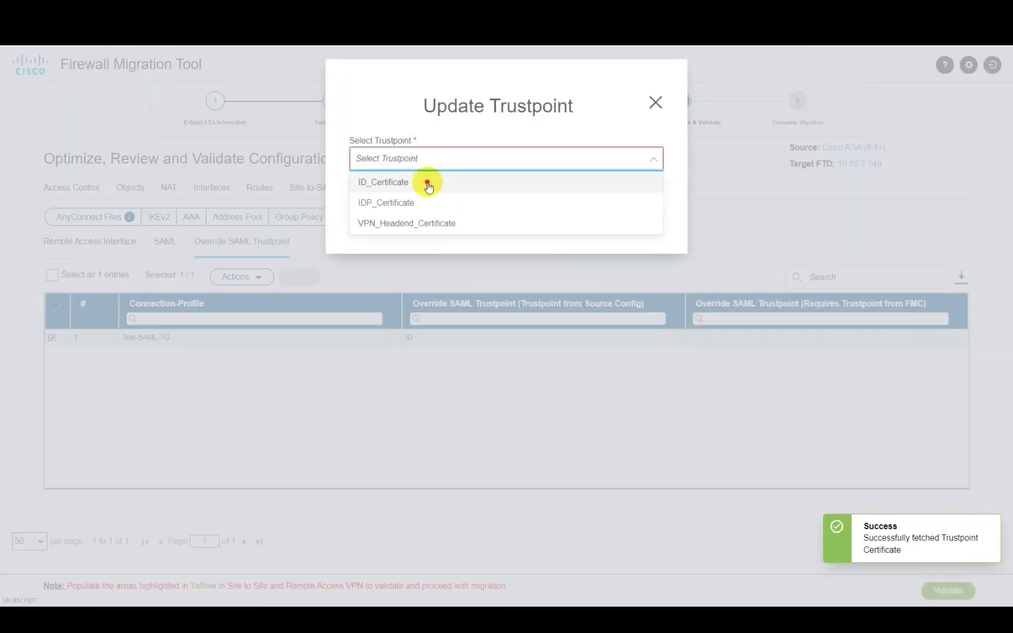
click(425, 182)
click(533, 198)
click(492, 220)
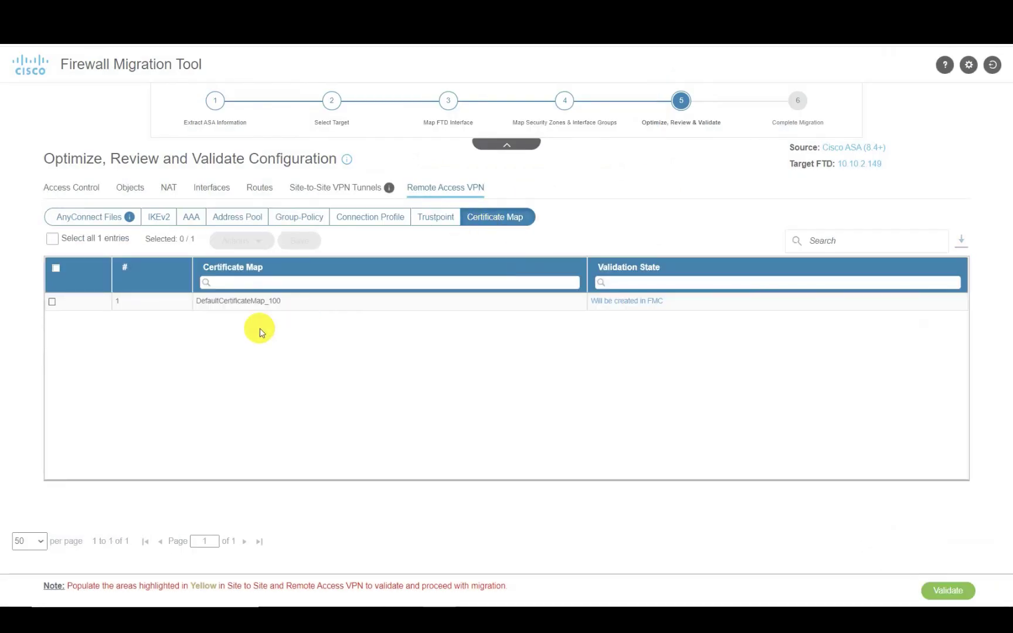
Check the DefaultCertificateMap_100 entry and AnyConnect files, validate with no conflicts, and push to FMC
click(52, 302)
click(246, 241)
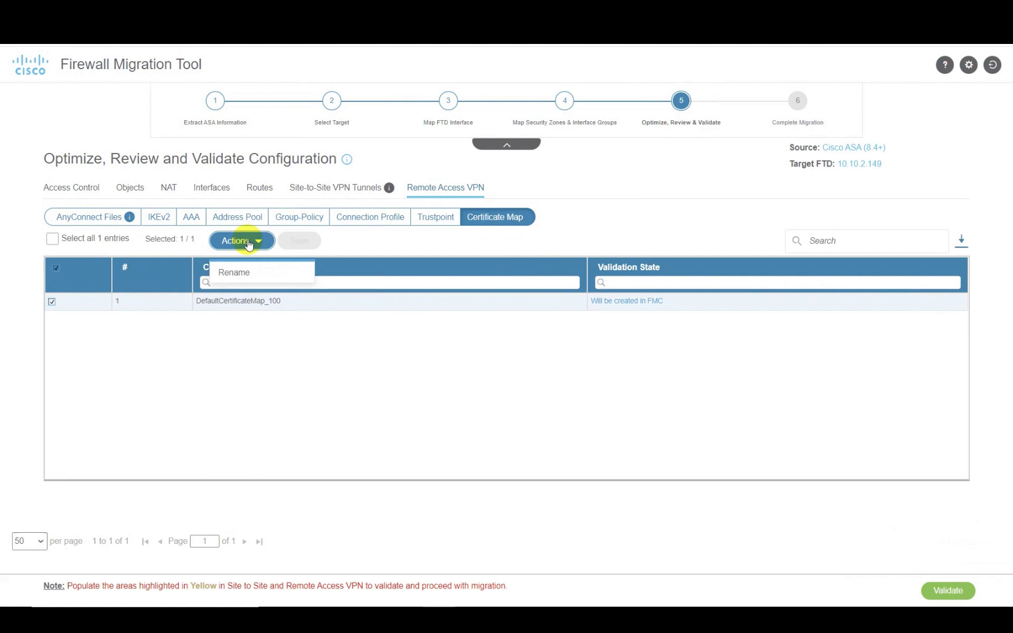
click(248, 241)
click(74, 218)
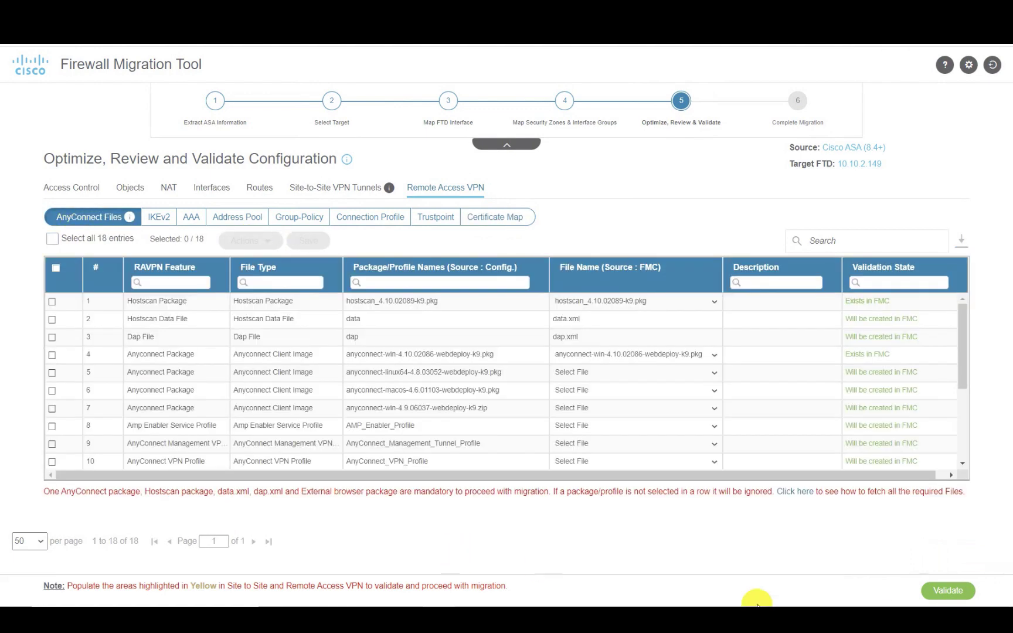
click(936, 592)
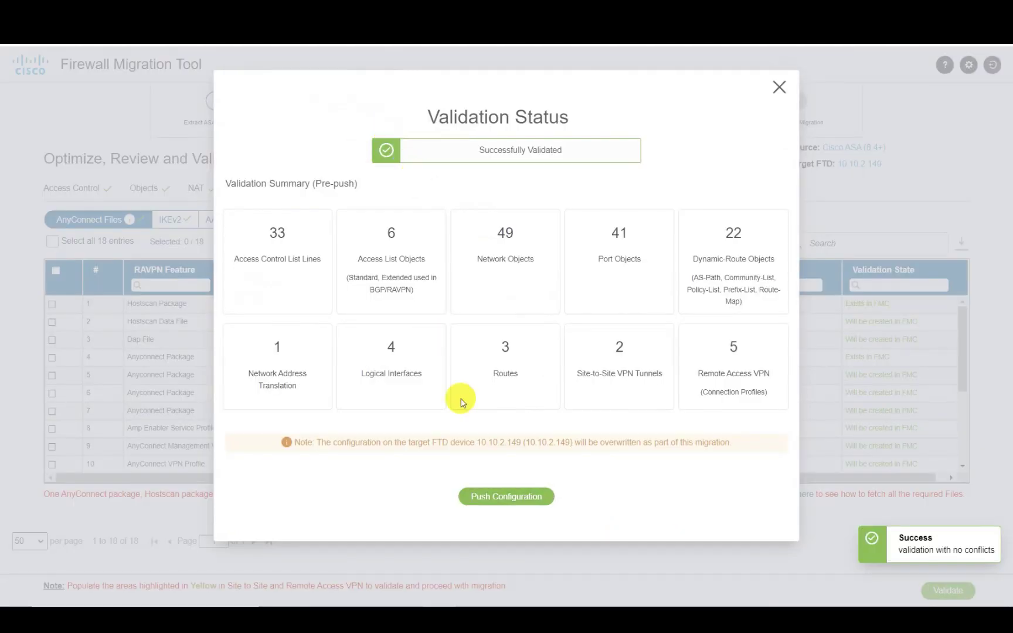
click(523, 498)
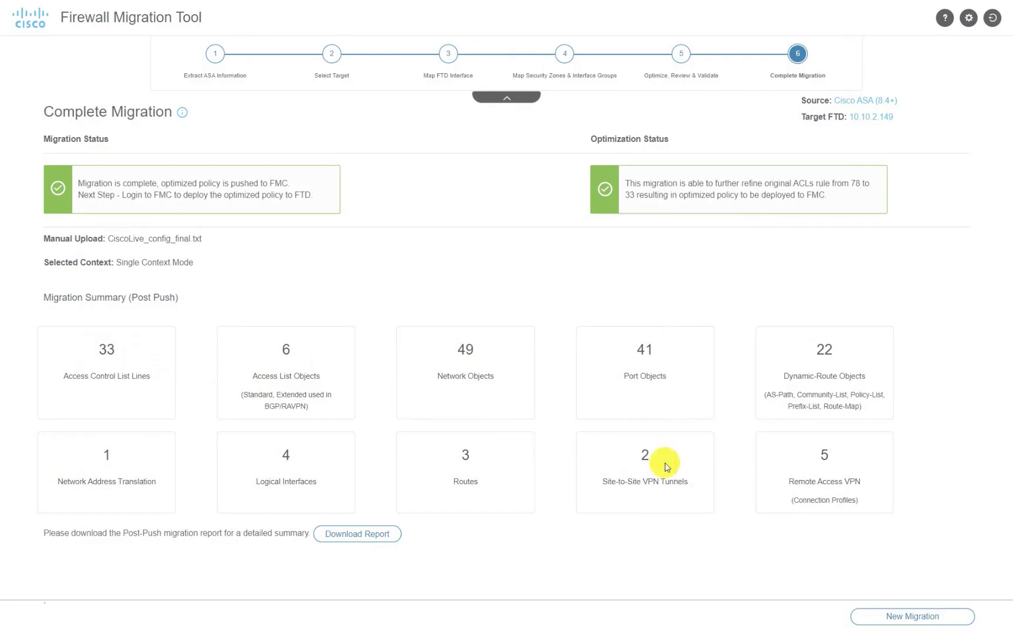
Note the site-to-site and remote access VPN counts (5), then download and open the post-migration report
double_click(645, 455)
double_click(824, 455)
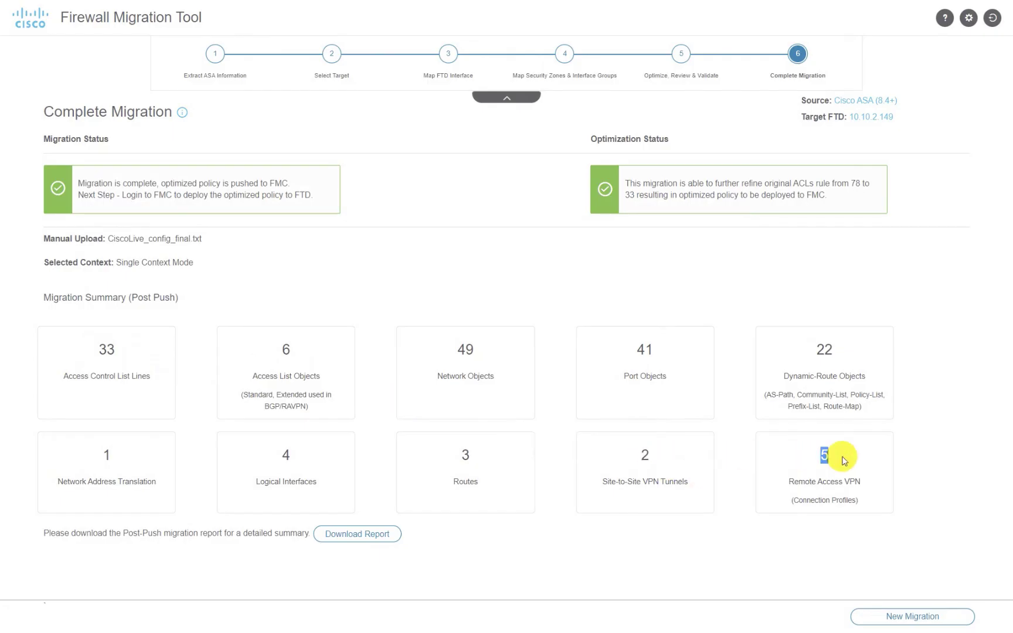
click(389, 536)
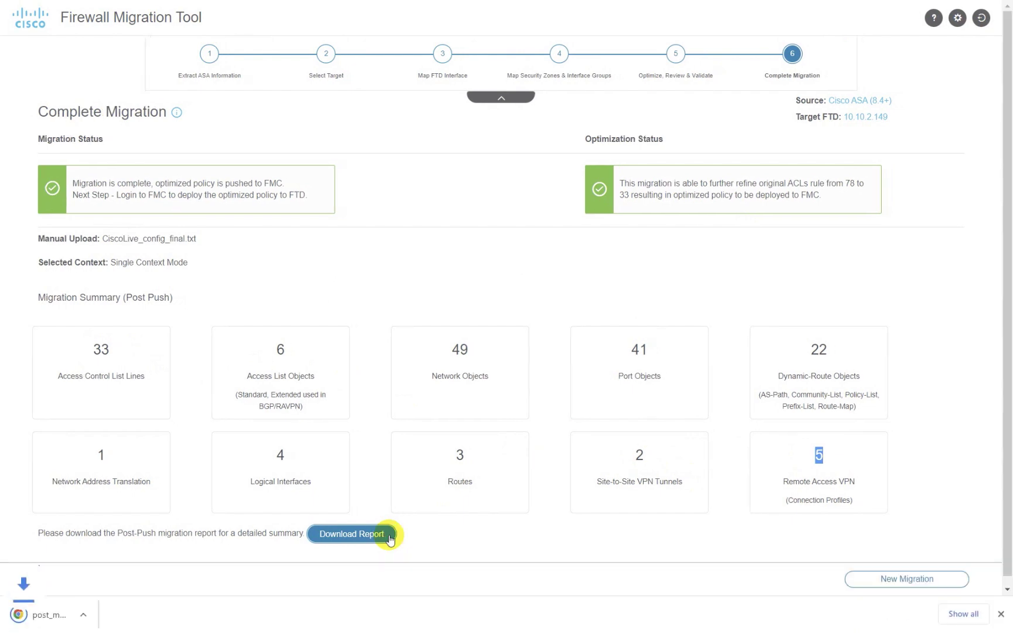
click(141, 614)
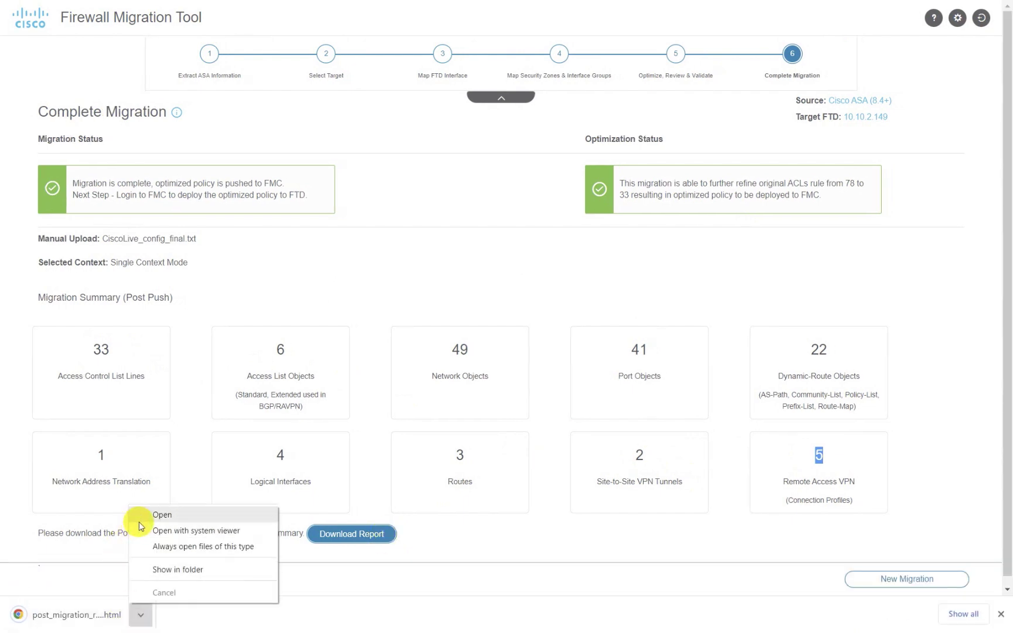
click(140, 519)
Highlight the migrated access control policy name and its 33 migrated rules in the report
scroll(253, 370, down, 1)
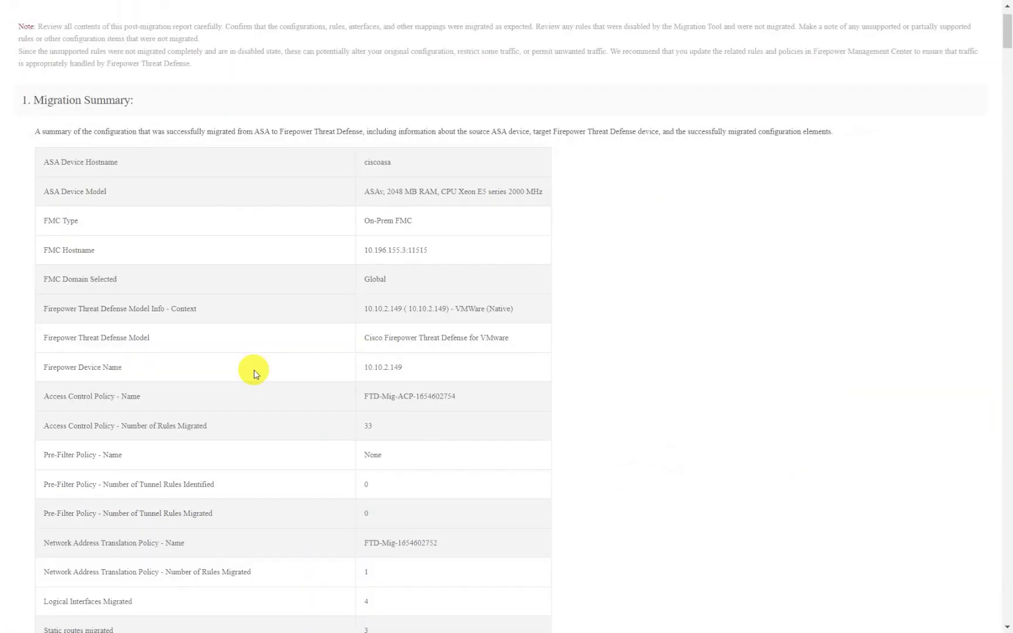
scroll(254, 370, down, 2)
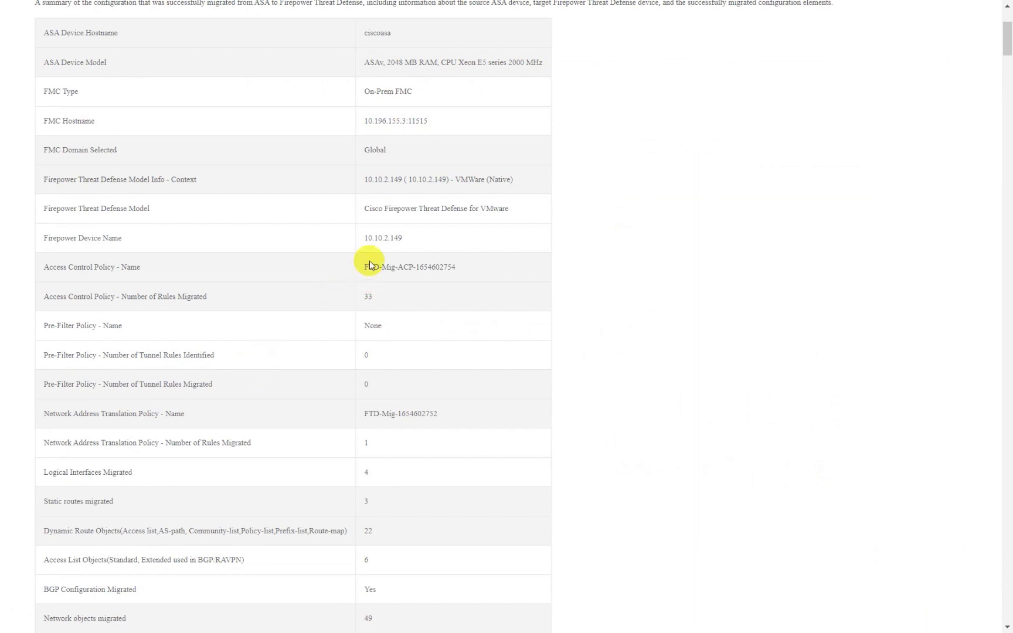
drag(363, 267, 463, 275)
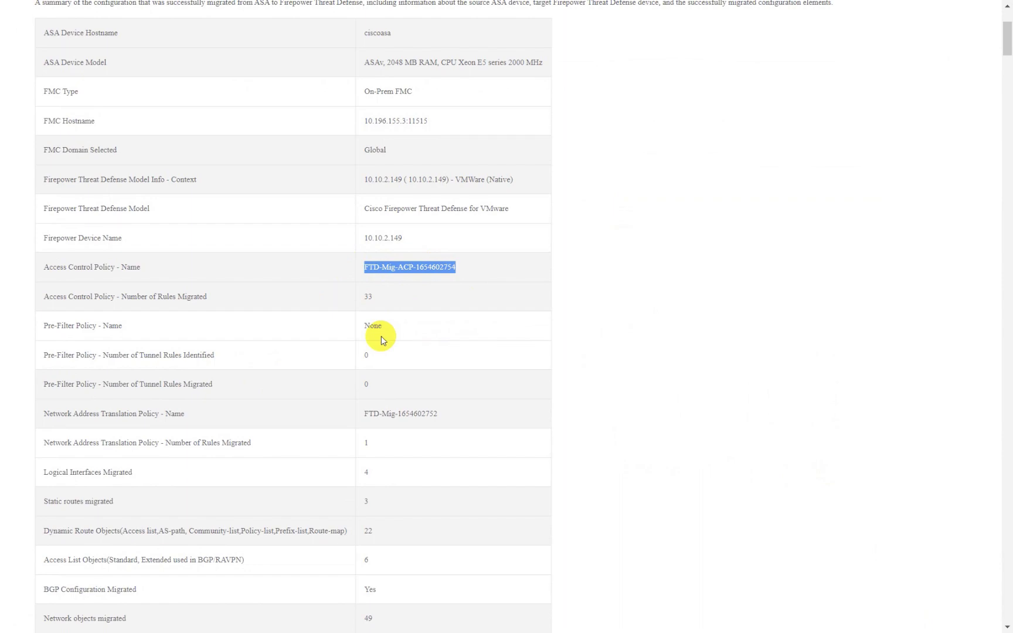
double_click(366, 296)
scroll(375, 371, down, 2)
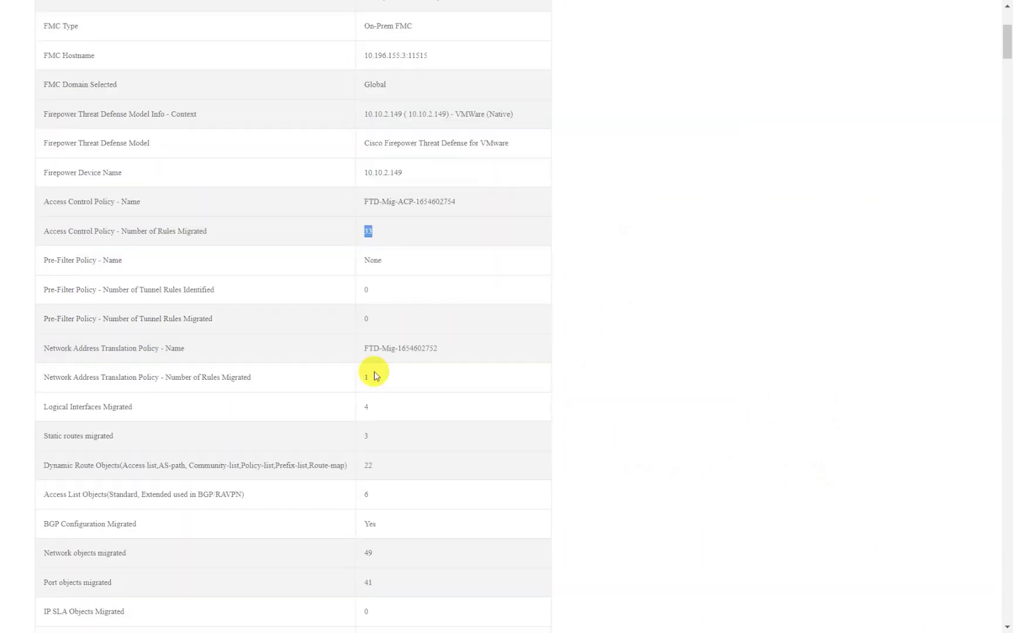
scroll(378, 375, down, 6)
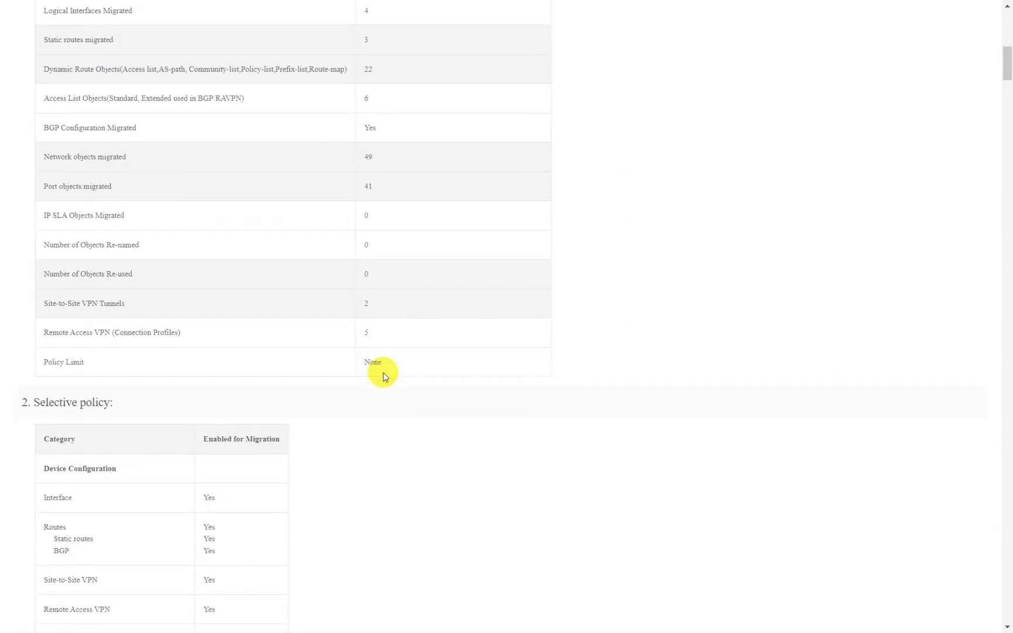
scroll(383, 375, down, 3)
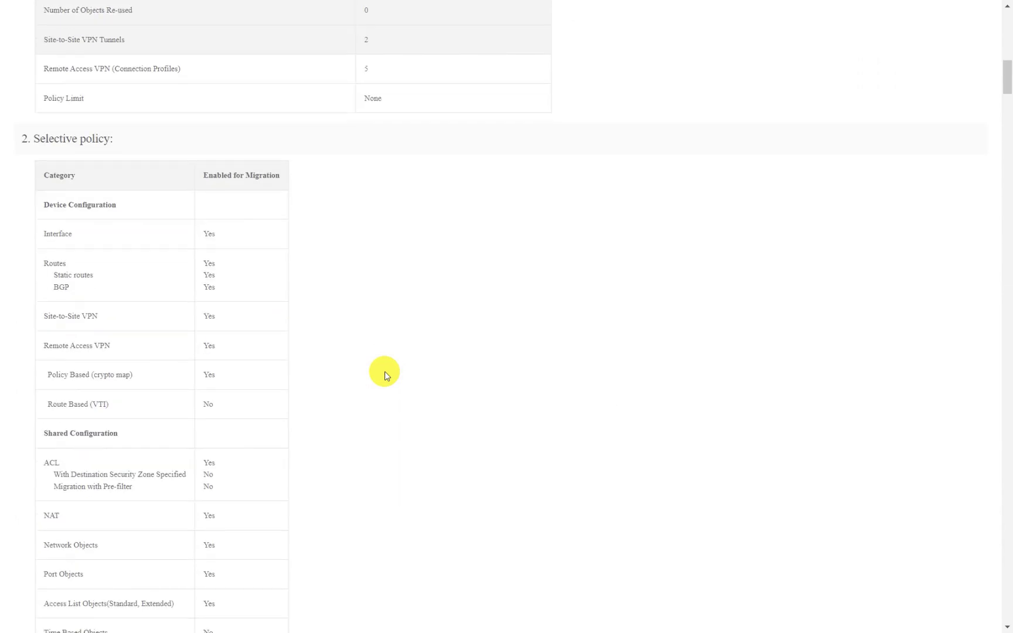
scroll(385, 376, down, 1)
scroll(385, 371, down, 20)
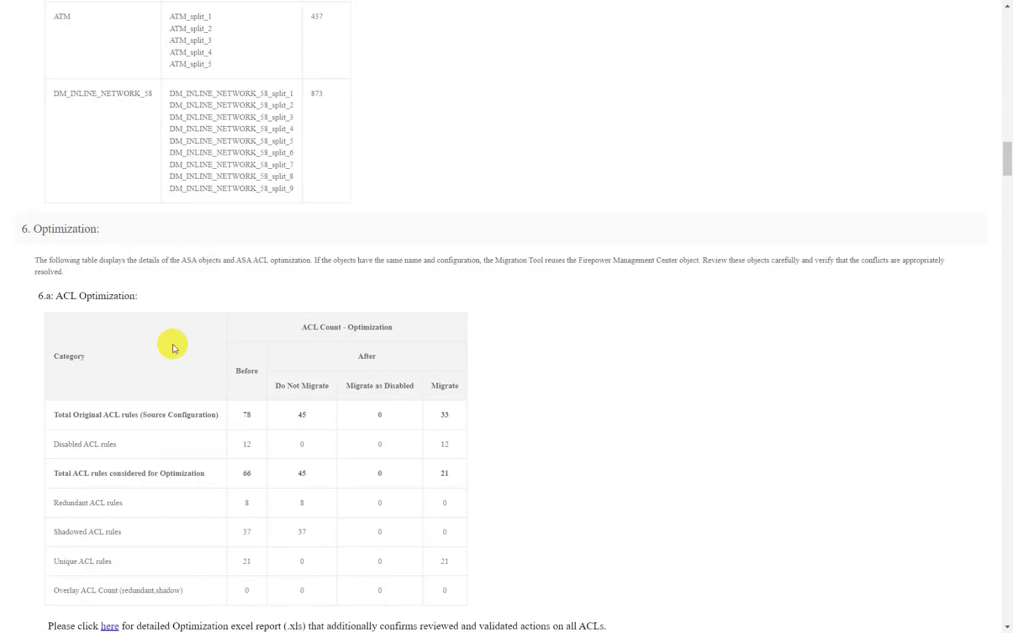
Highlight the ACL Optimization results (8 redundant, 37 shadowed rules not migrated) and the Unreferenced Objects heading
drag(57, 164, 136, 167)
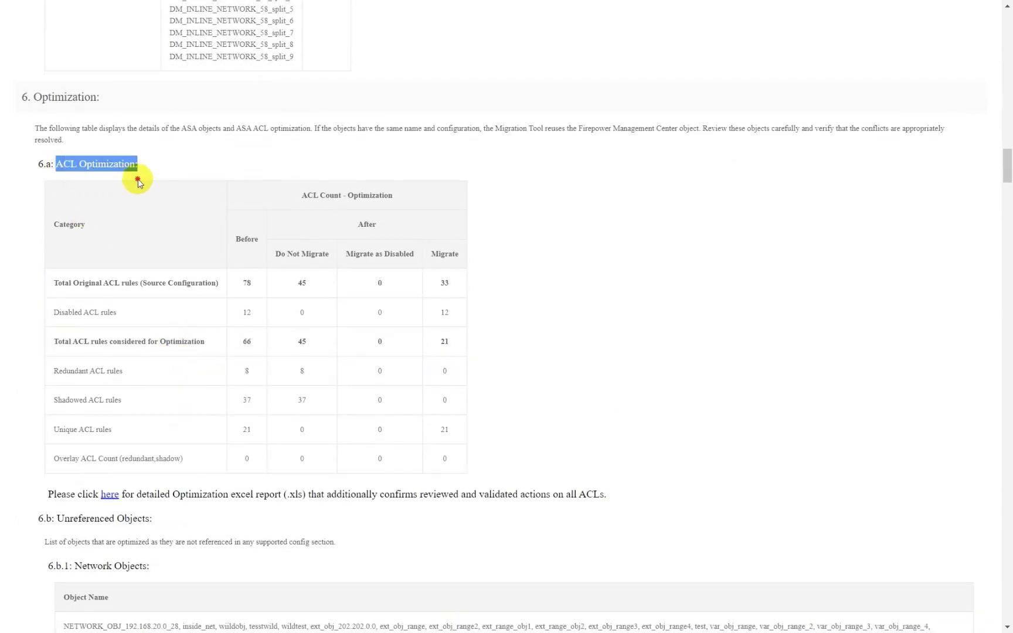
double_click(302, 372)
double_click(300, 400)
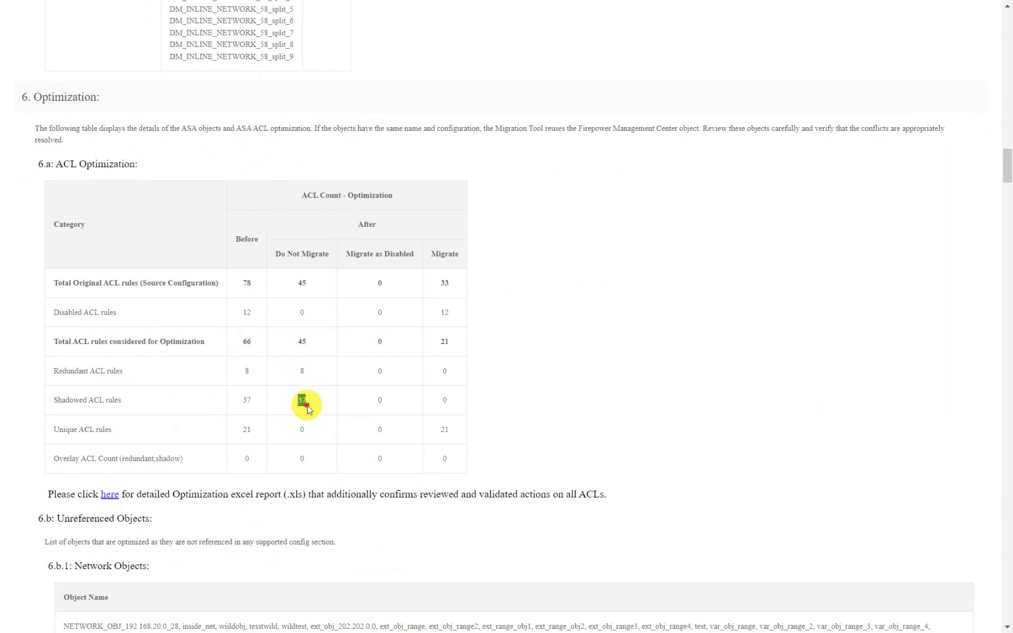
scroll(211, 475, down, 5)
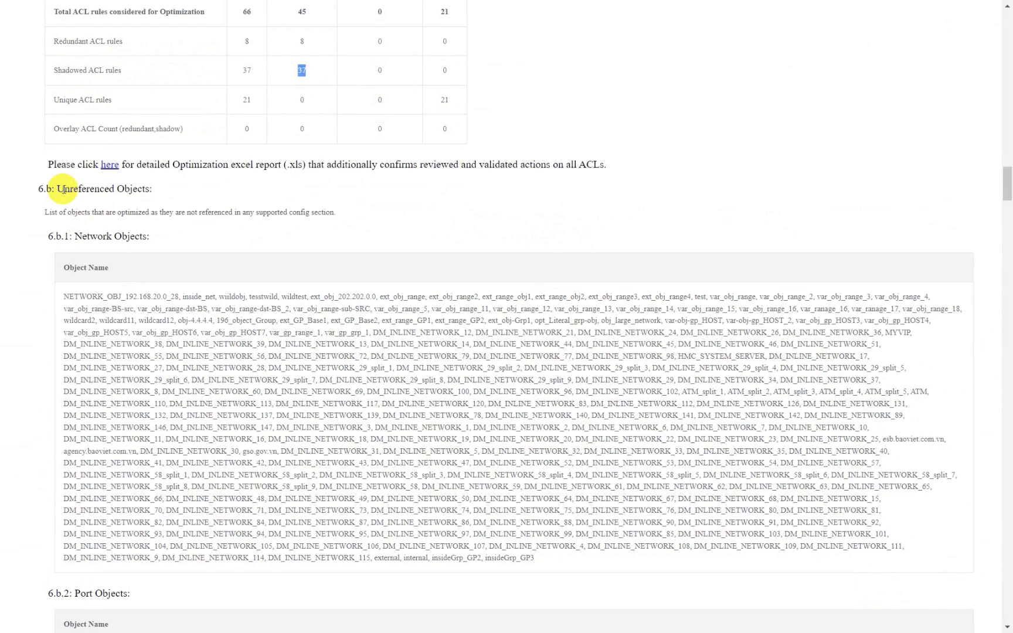
drag(65, 188, 149, 190)
Scroll through the remaining report sections, highlighting the Remote Access VPN section, to the end
scroll(102, 266, down, 5)
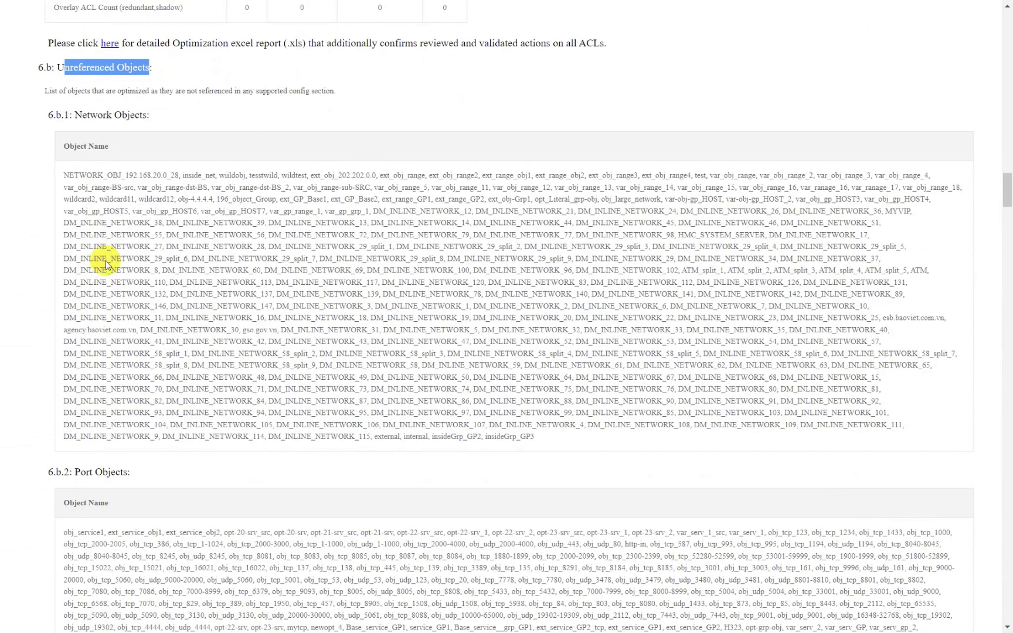
scroll(97, 290, down, 3)
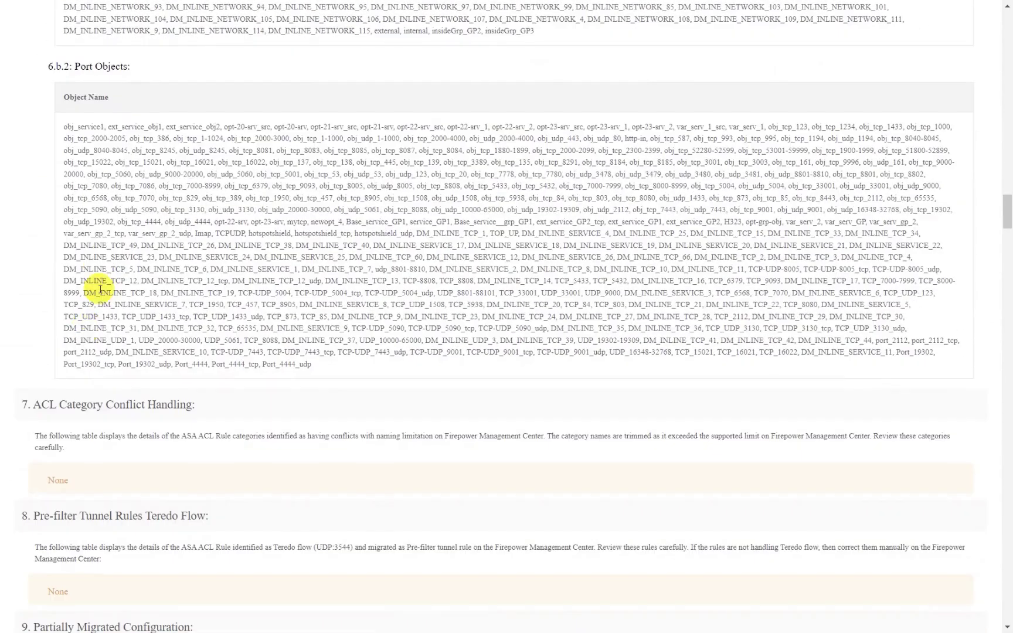
scroll(90, 346, down, 4)
scroll(94, 350, down, 15)
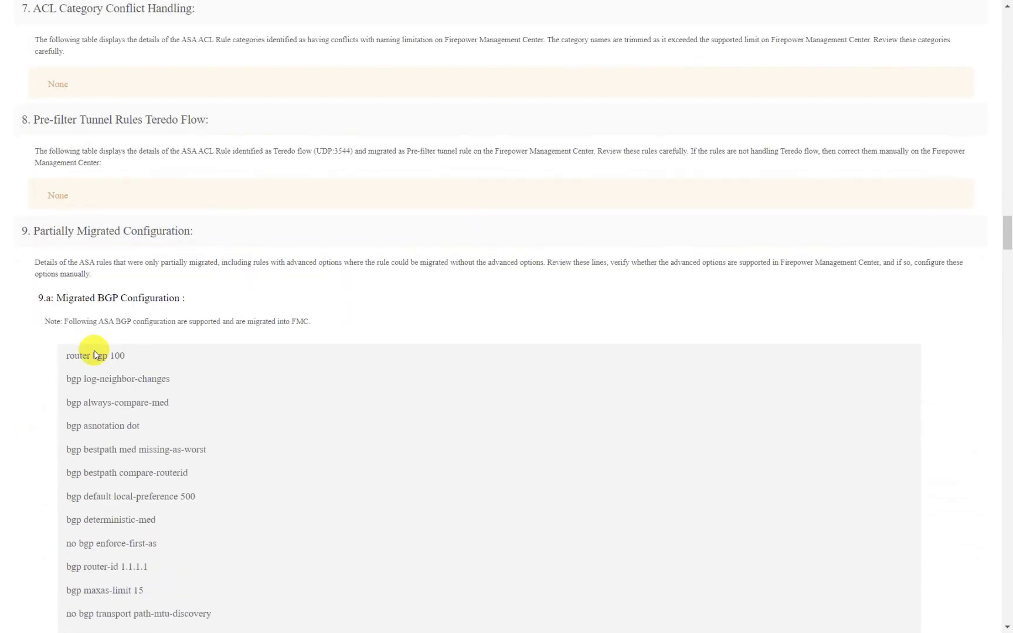
drag(36, 169, 142, 174)
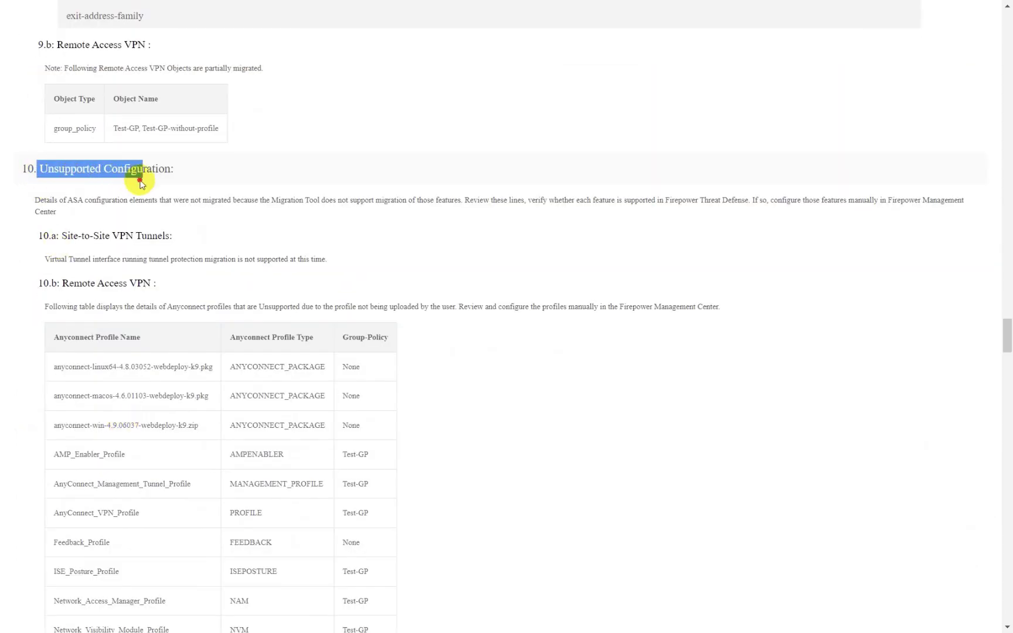
scroll(79, 258, down, 2)
scroll(75, 270, down, 8)
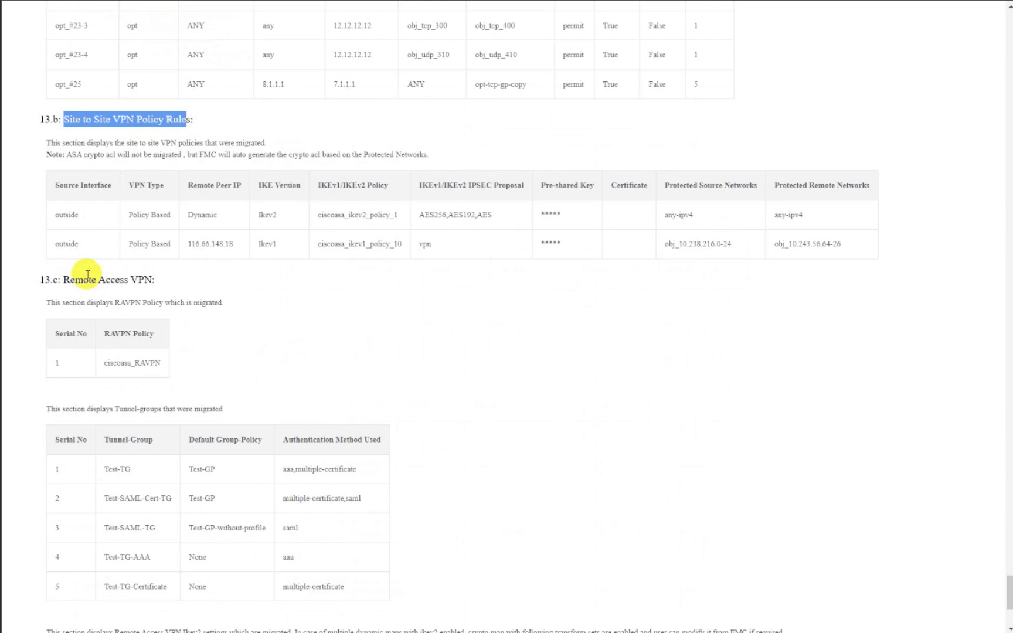
drag(75, 279, 157, 292)
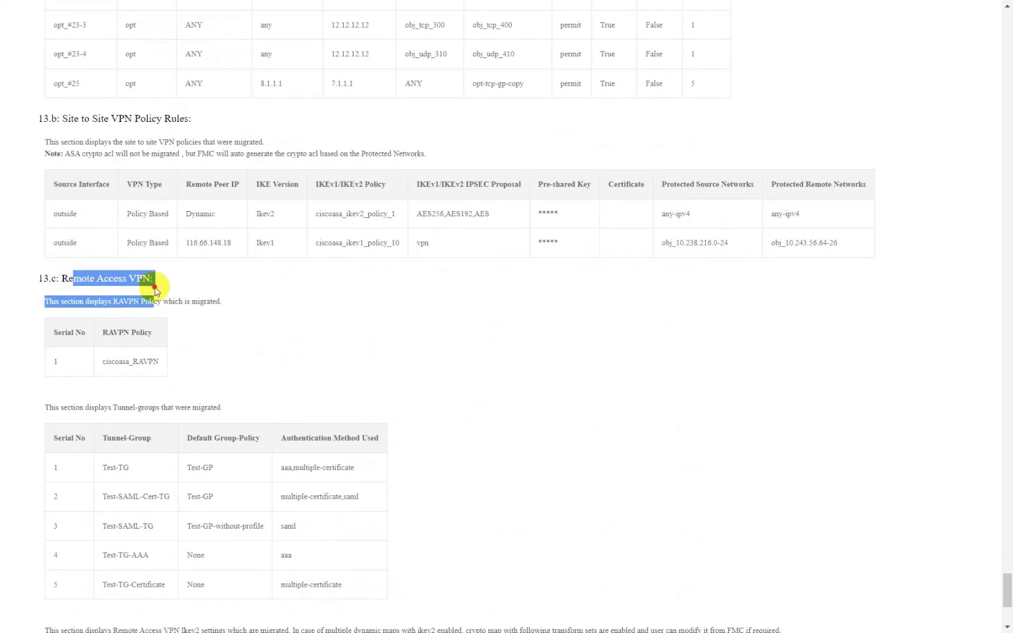
click(155, 292)
scroll(153, 291, down, 5)
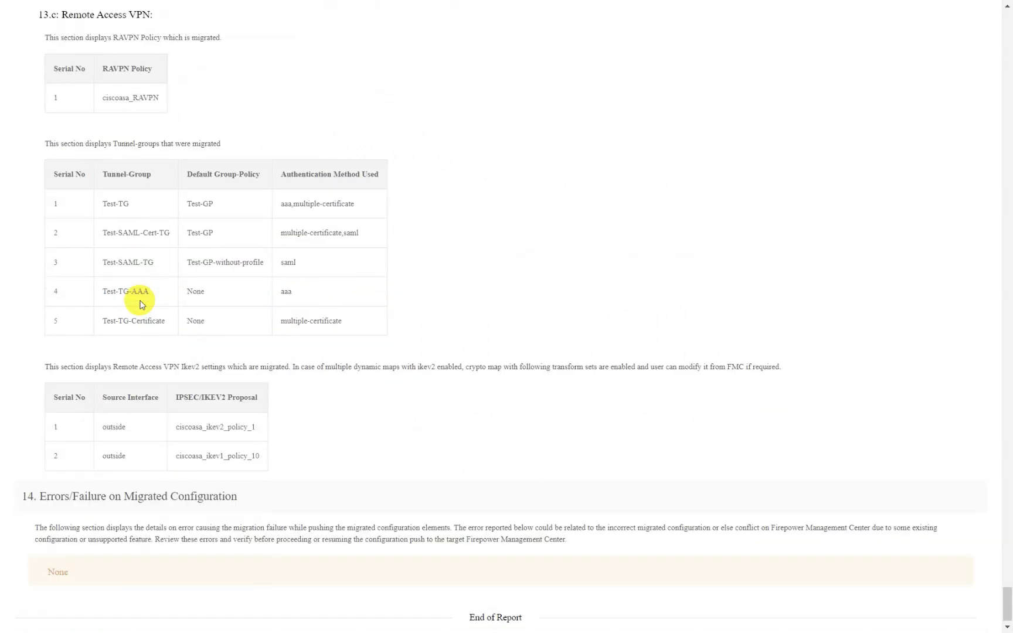
drag(101, 207, 162, 323)
scroll(162, 323, down, 1)
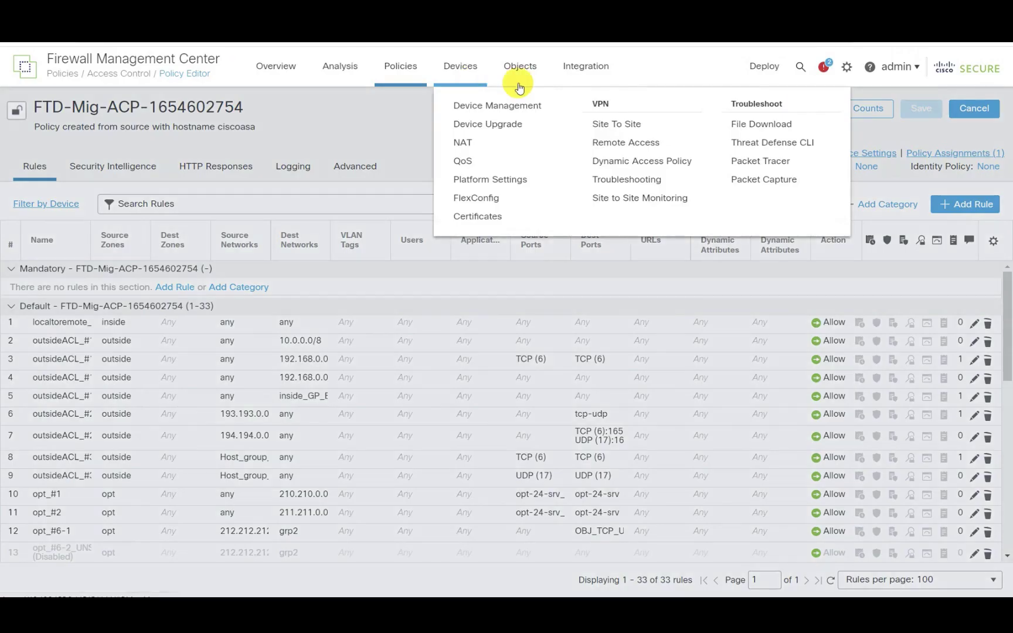
Open the migrated ciscoasa_RAVPN-FTD-Mig policy from Devices > Remote Access to view its connection profiles
mouse_move(518, 79)
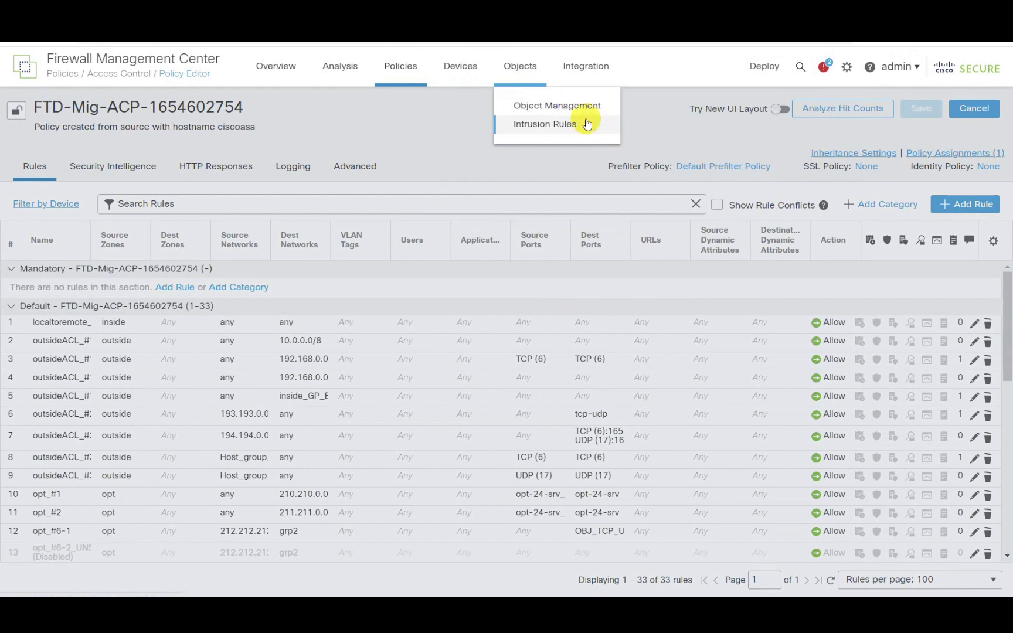
mouse_move(461, 77)
click(593, 140)
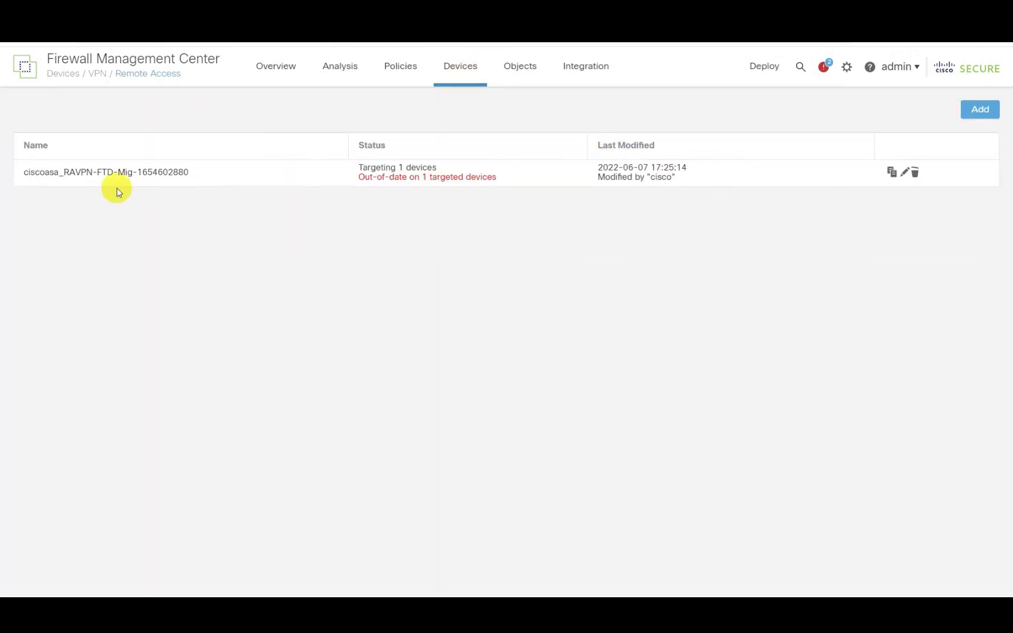
click(112, 168)
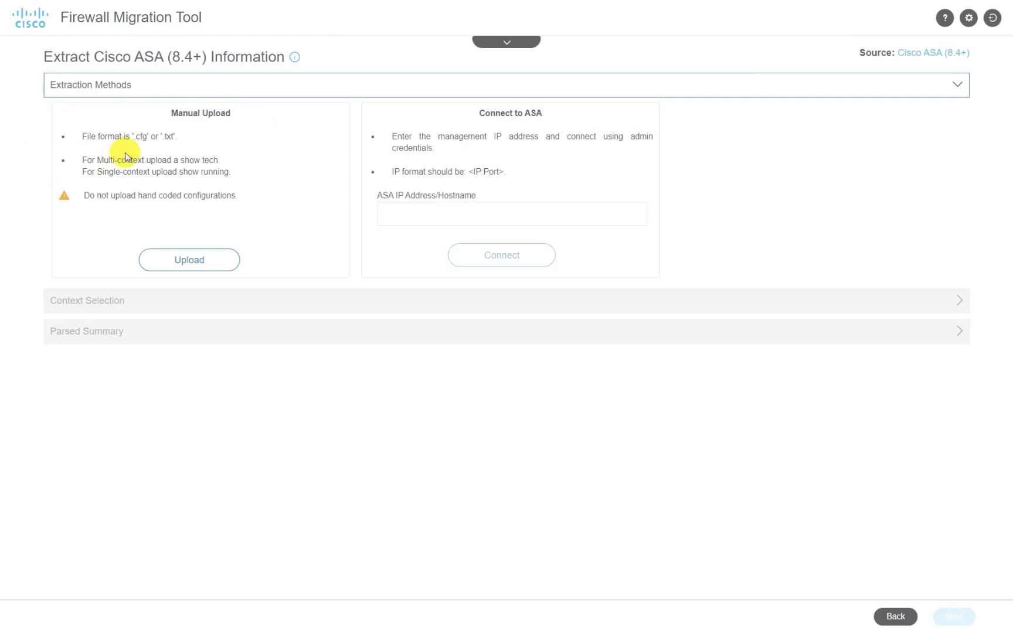
Upload and parse the ASA configuration file, then advance to target selection
click(190, 255)
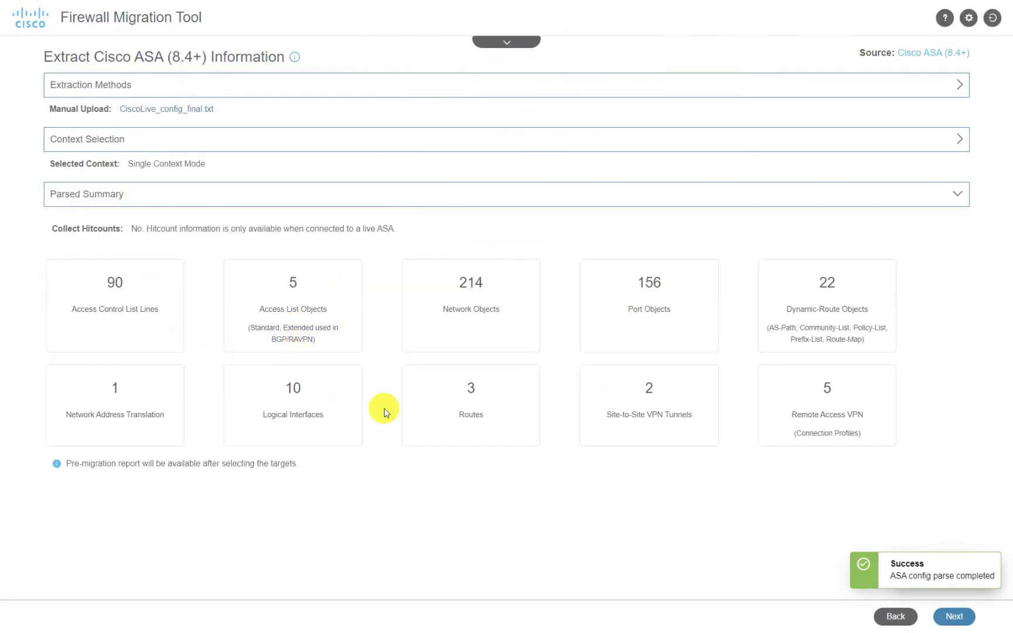
click(508, 41)
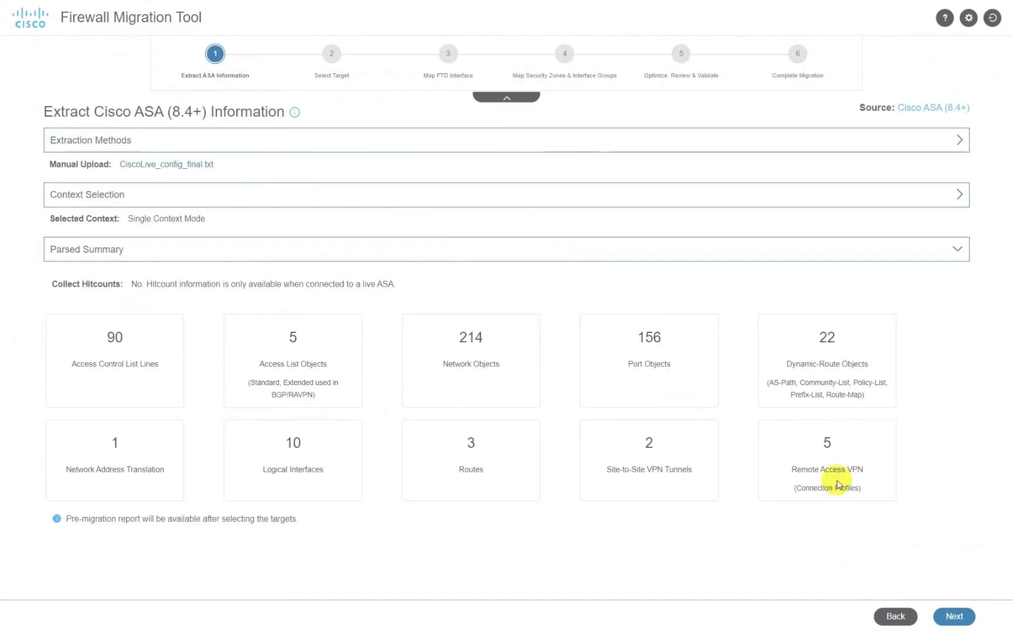
click(955, 615)
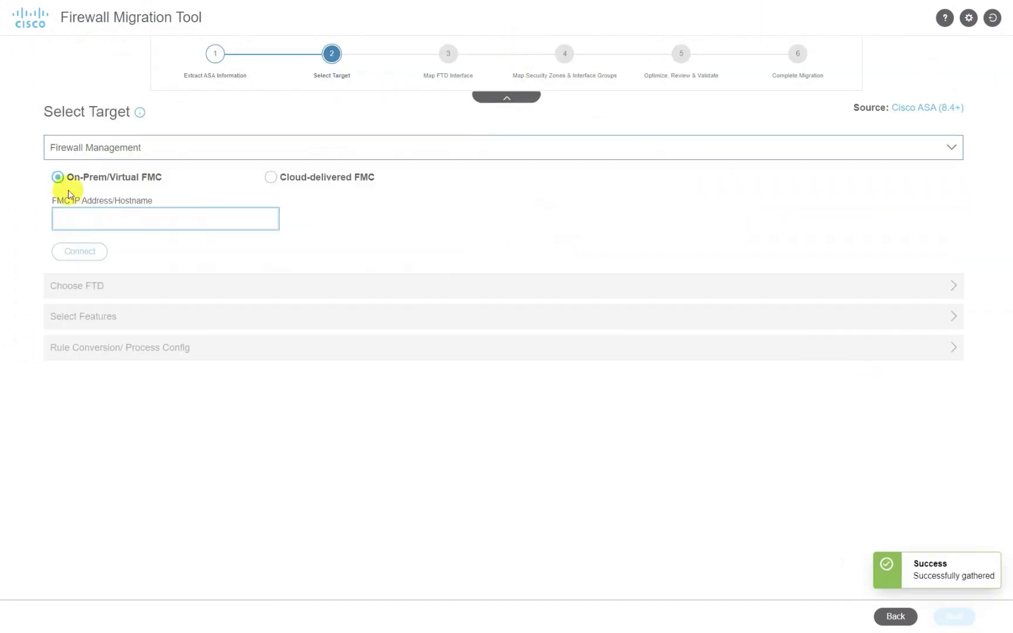
Choose Cloud-delivered FMC as the migration target with the US region
click(298, 177)
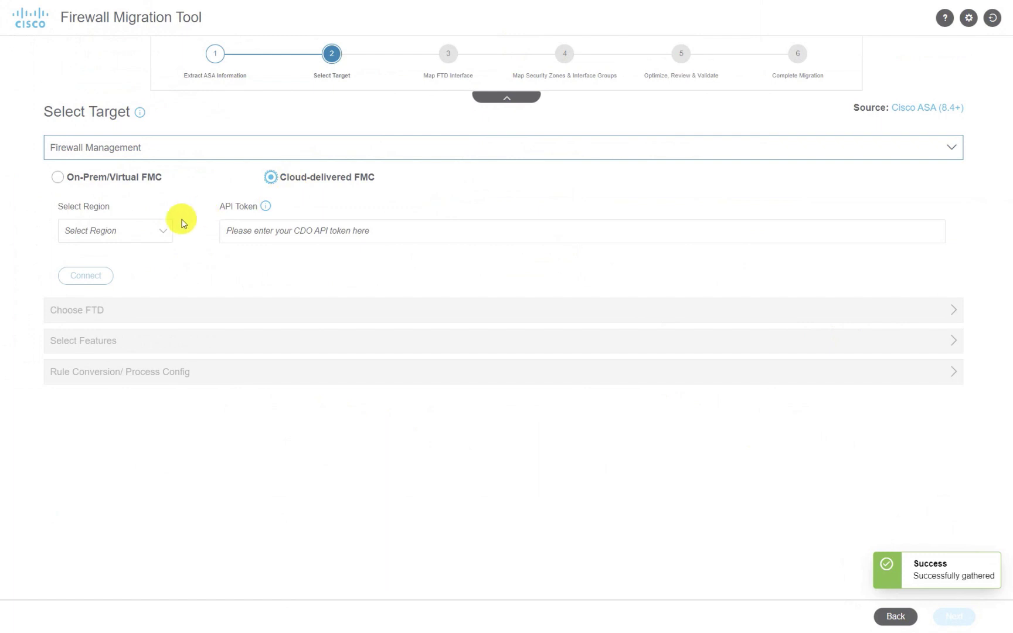
click(147, 231)
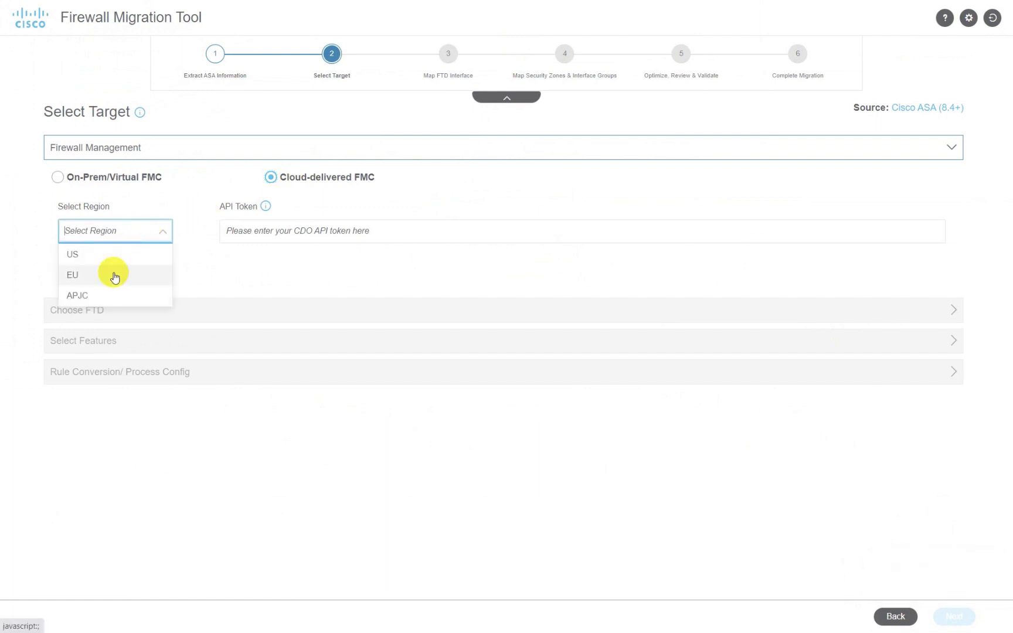
click(96, 254)
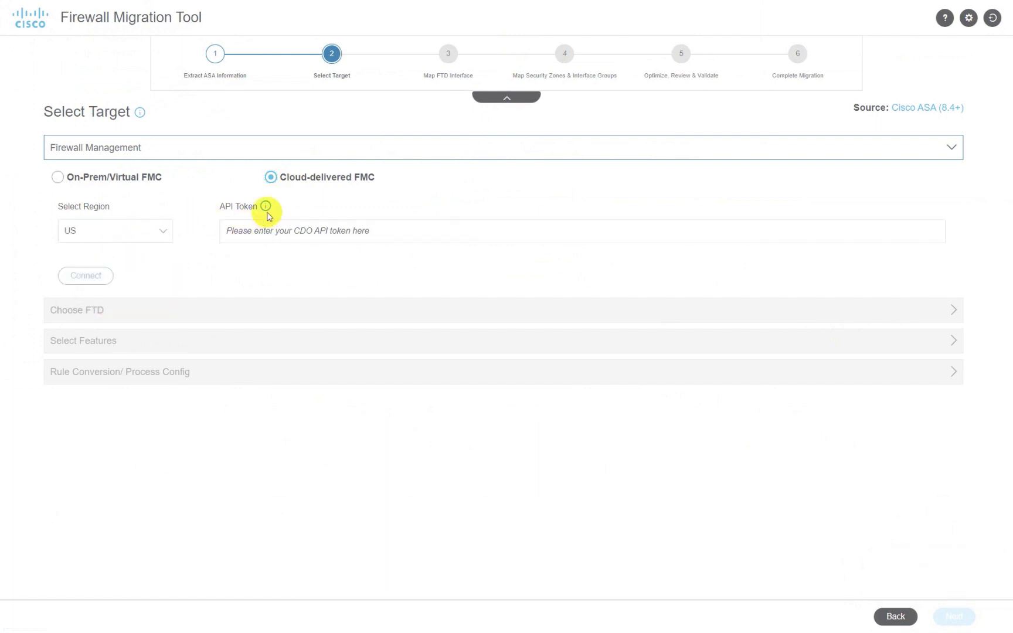
mouse_move(267, 212)
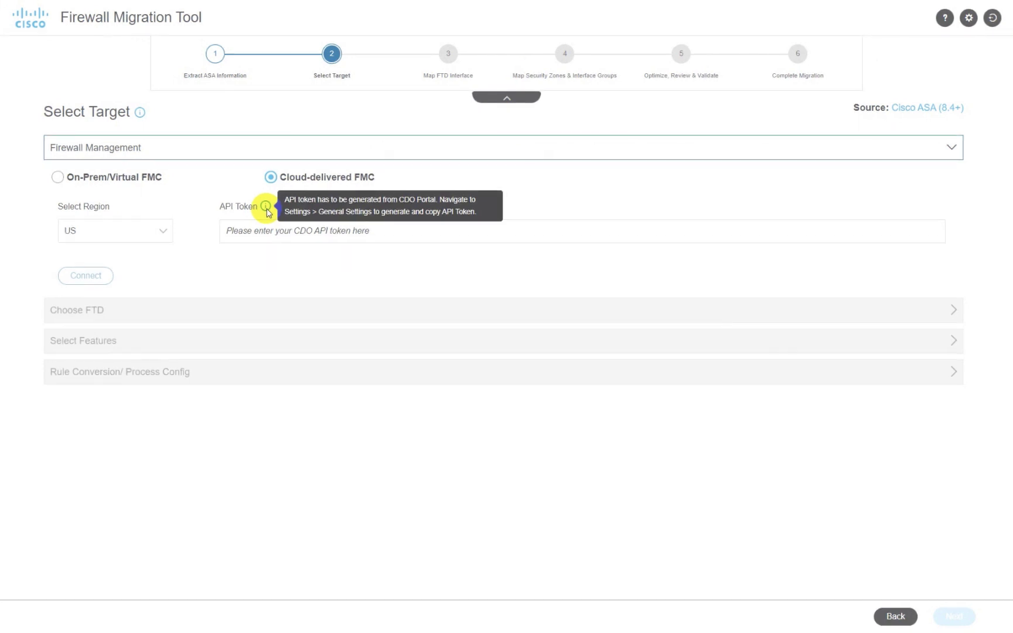
Refresh the API token in General Settings and copy the newly generated token
mouse_move(117, 393)
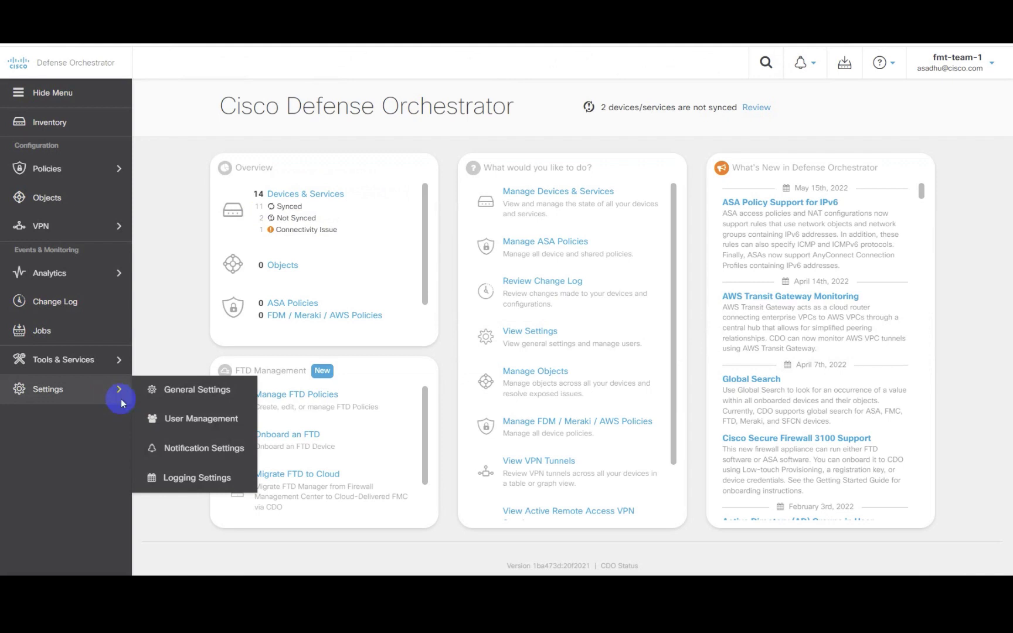
click(153, 389)
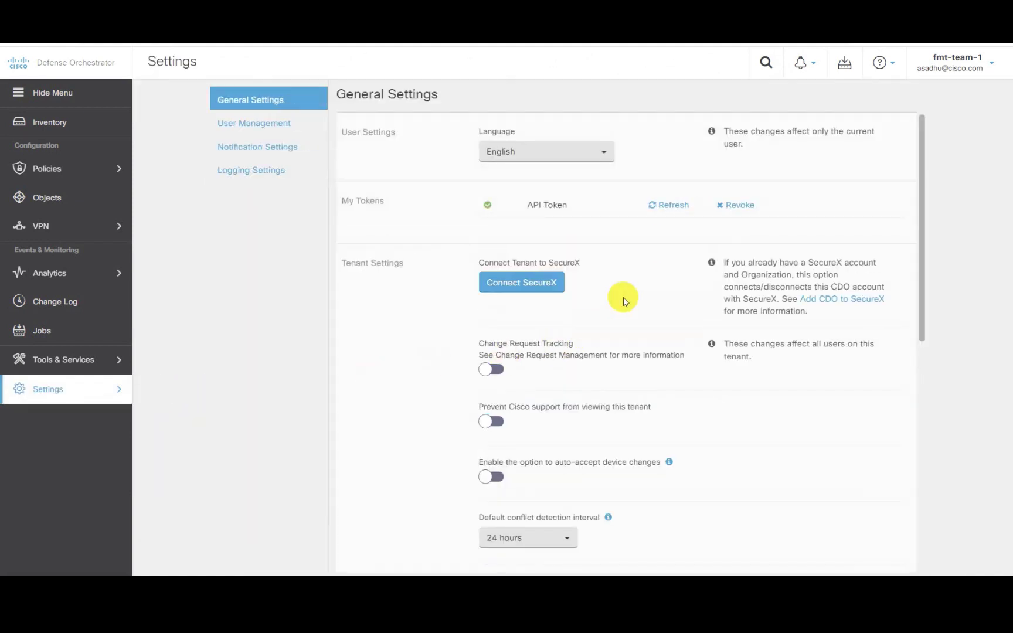
click(672, 204)
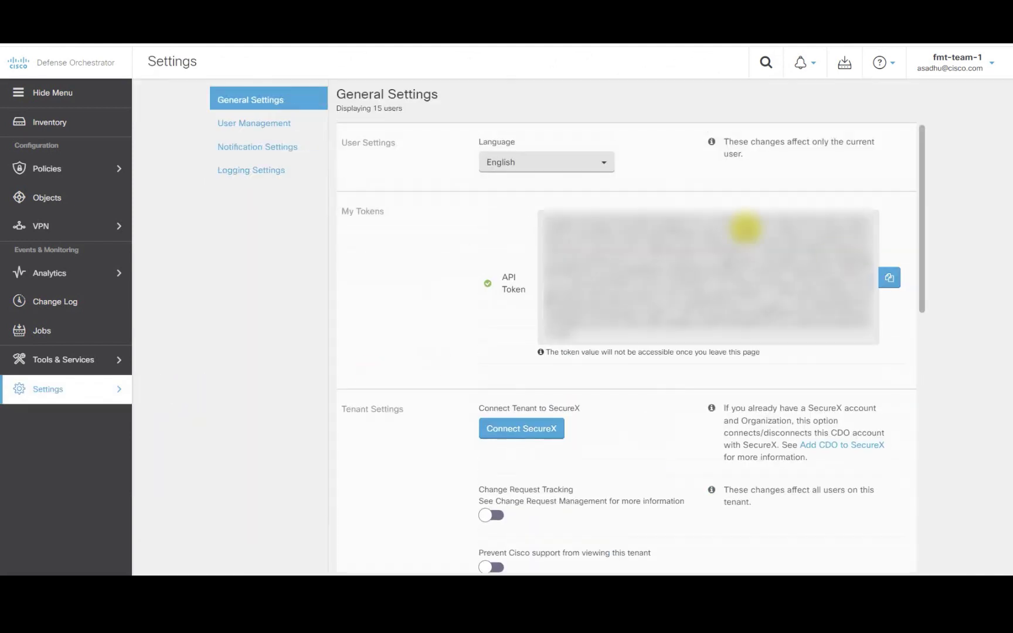
click(891, 280)
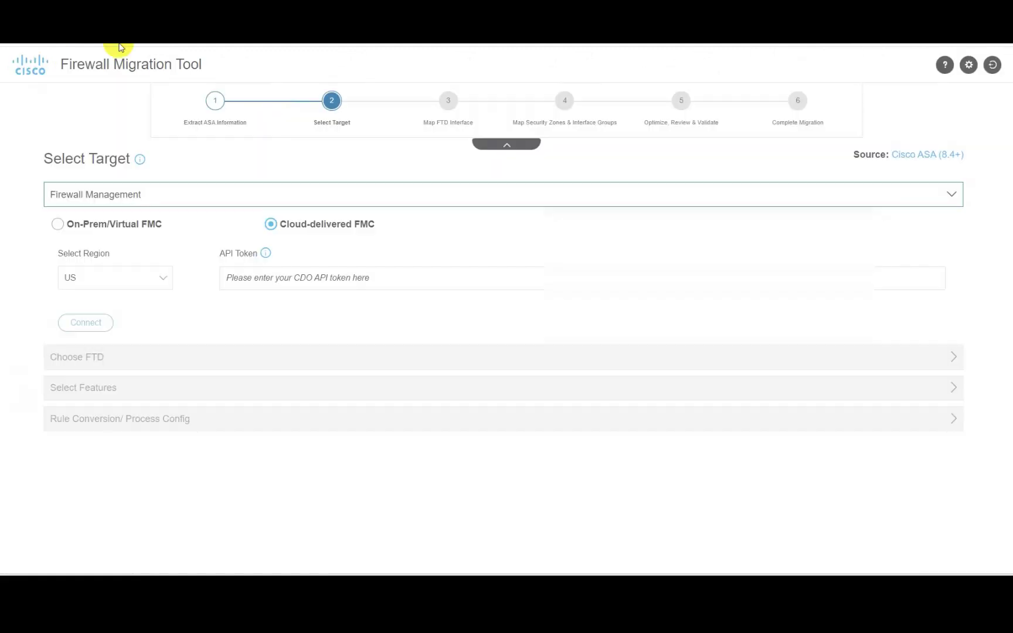
Paste the copied API token and connect to the cloud-delivered FMC
click(314, 280)
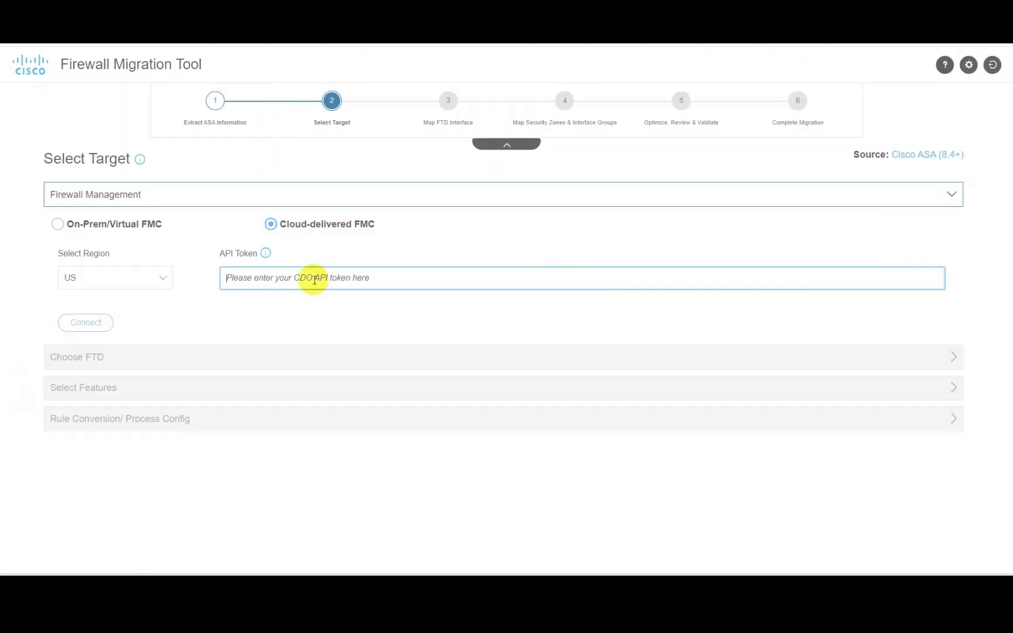
key(ctrl+v)
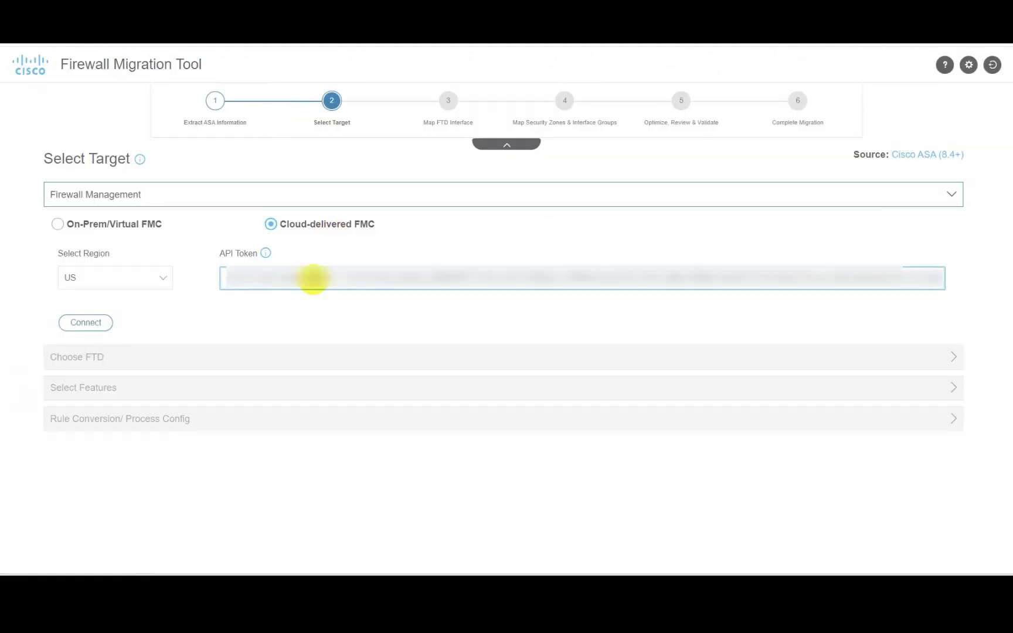
click(82, 322)
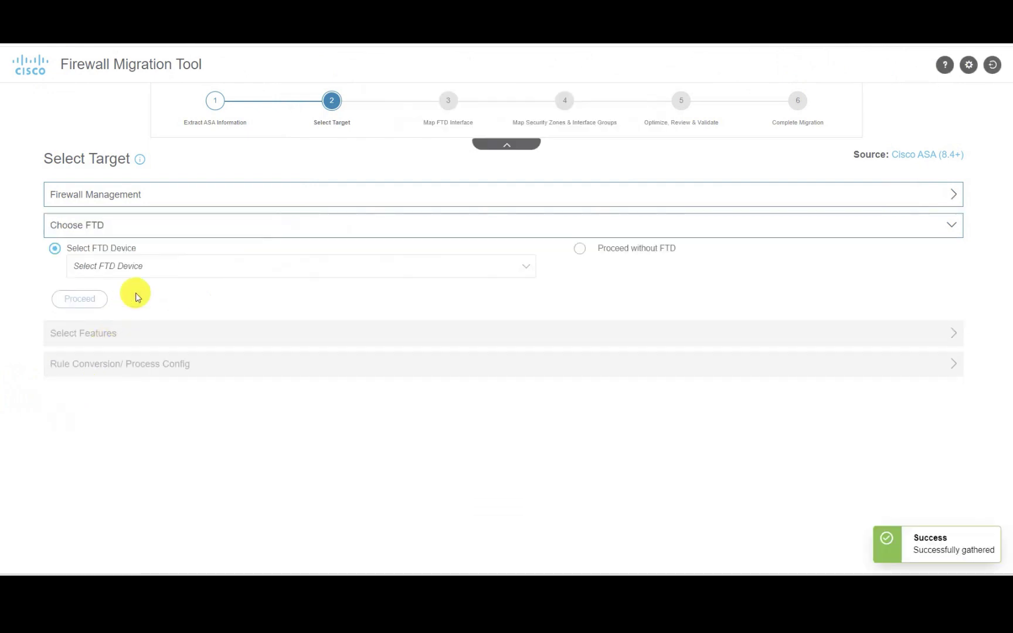
Select FTD device 10.10.2.137, confirm the features to migrate, and start converting the ASA rules
click(156, 268)
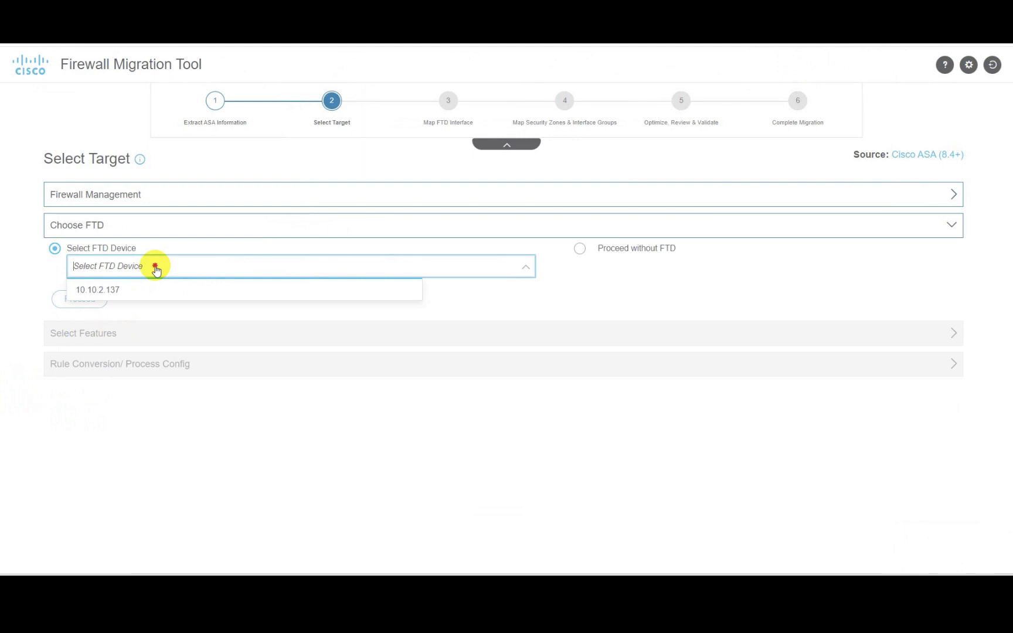
click(156, 268)
click(580, 249)
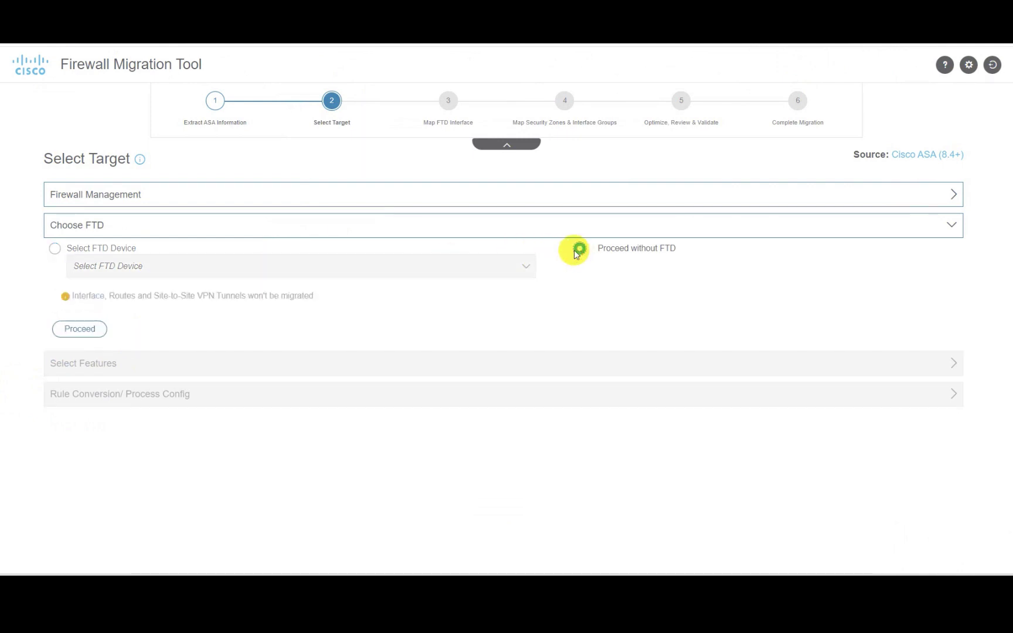
click(55, 248)
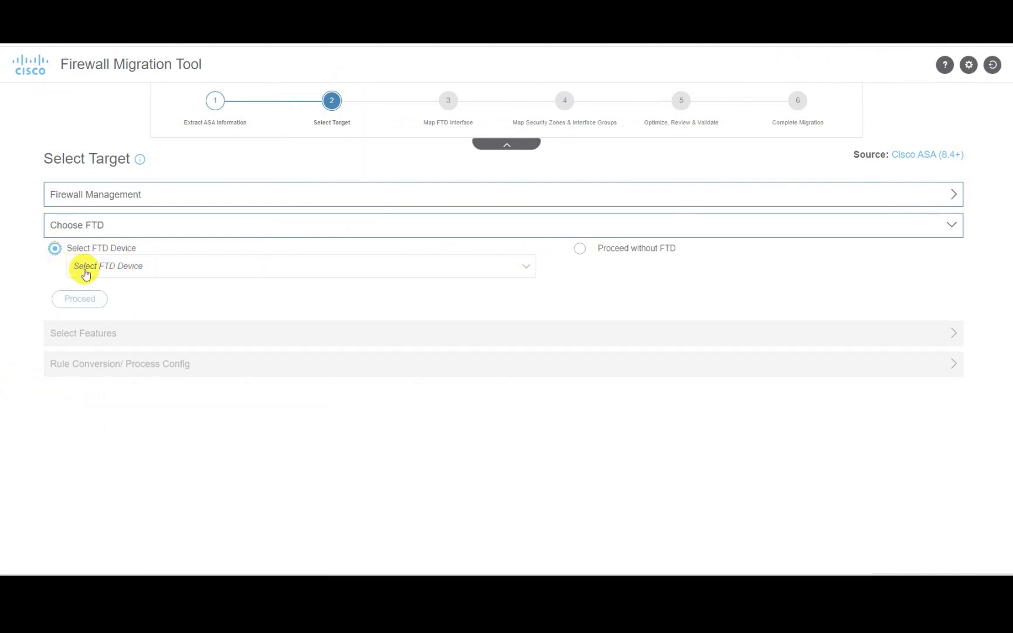
click(85, 273)
click(97, 289)
click(77, 347)
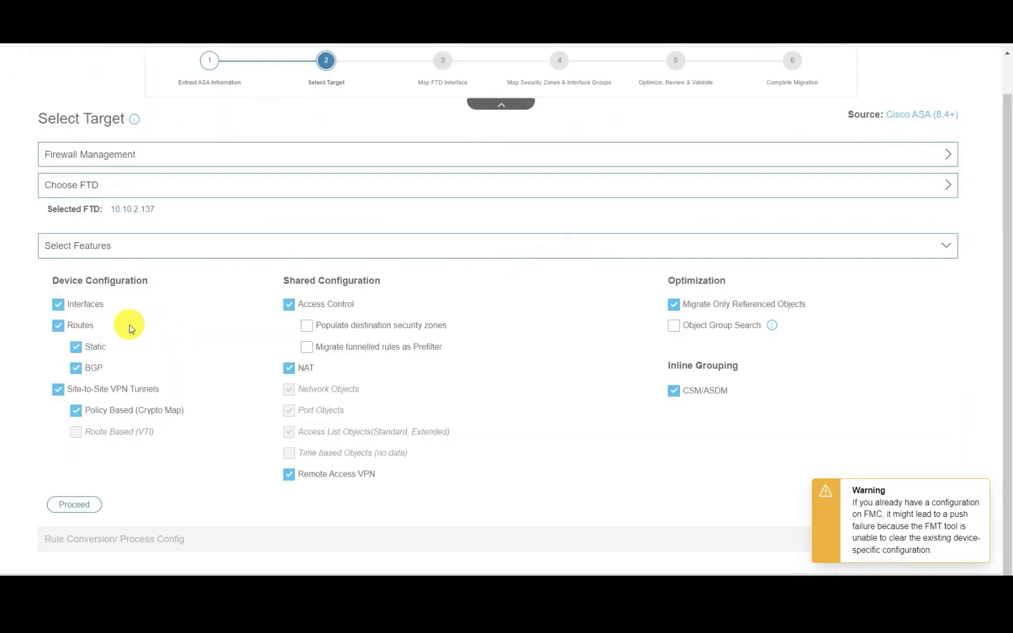
click(75, 505)
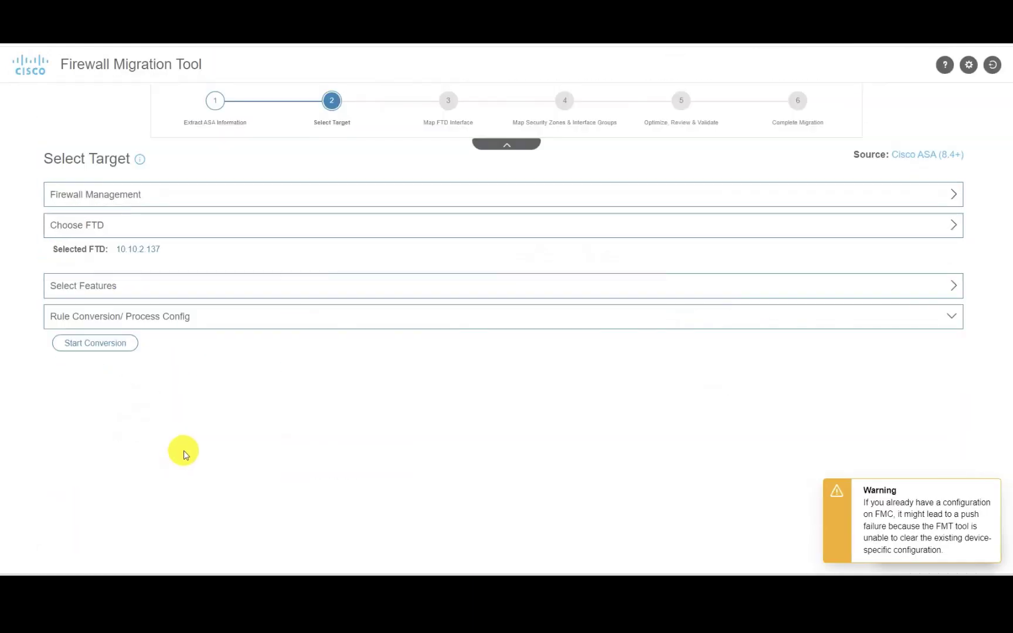
click(117, 347)
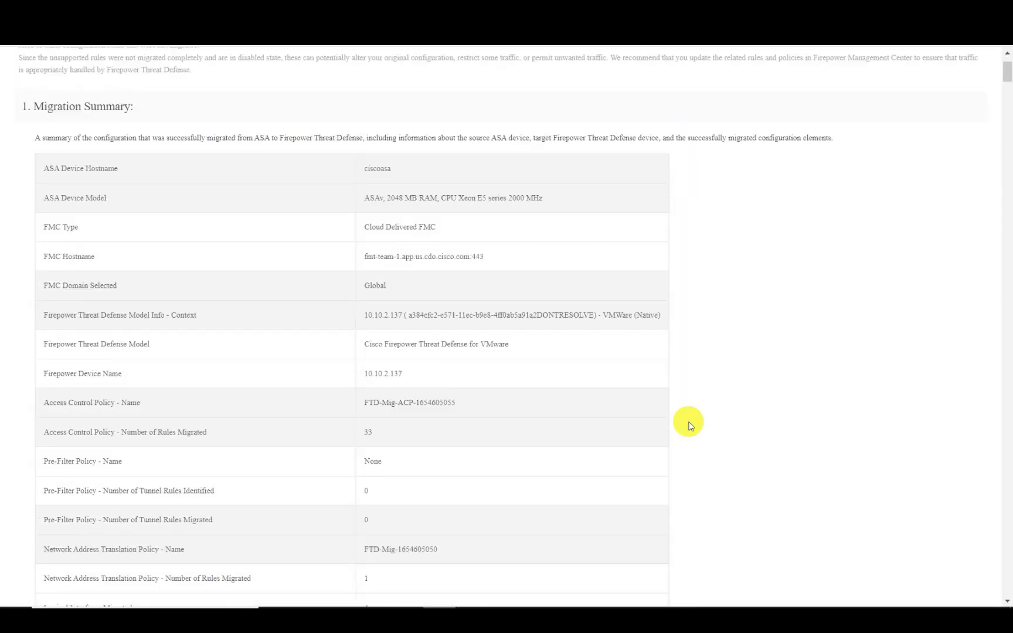
scroll(687, 420, down, 4)
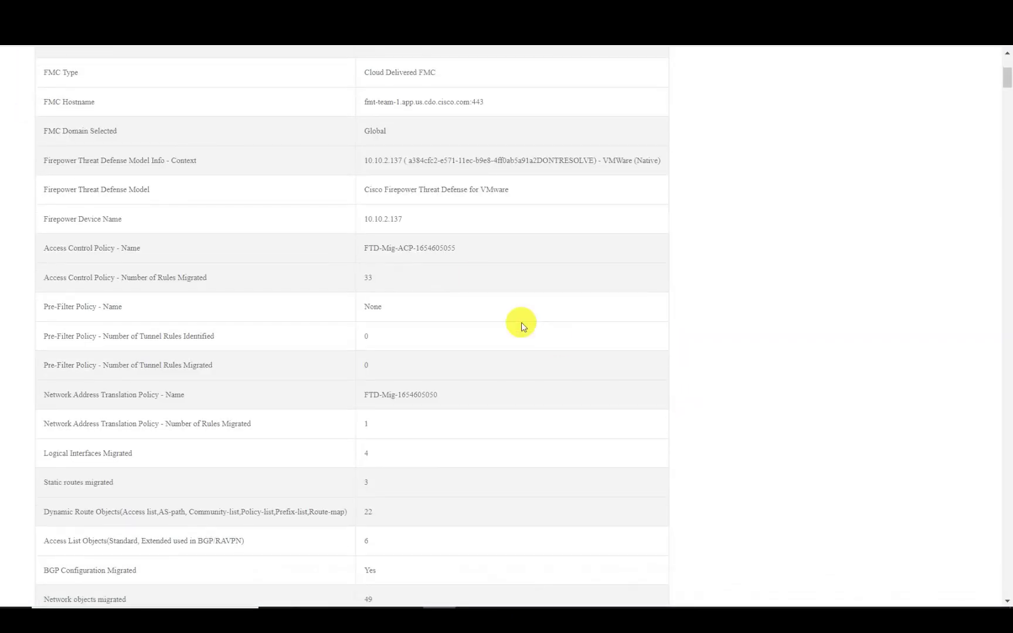
drag(461, 250, 364, 246)
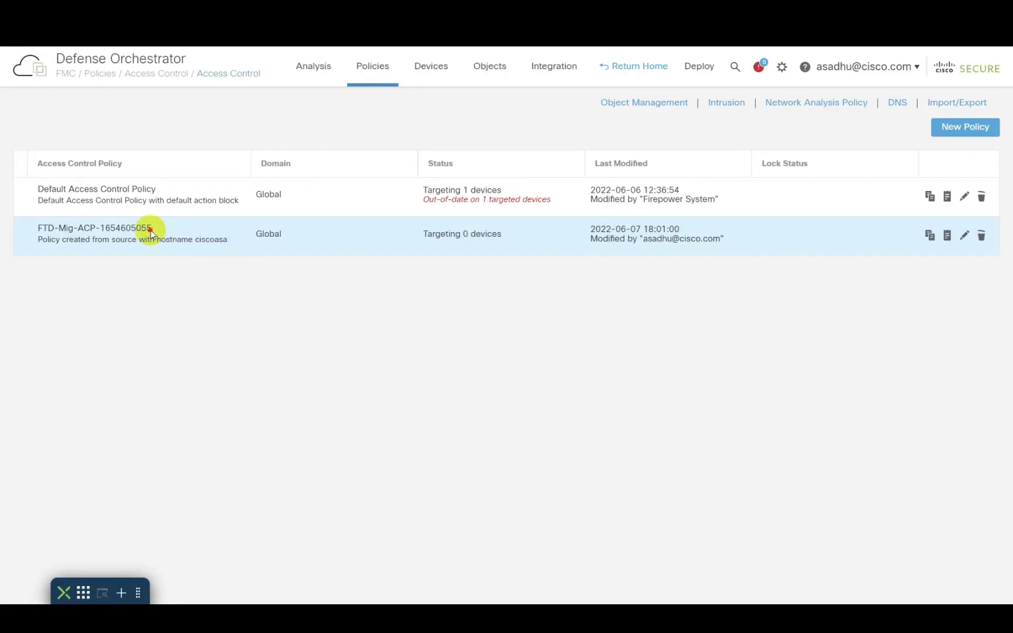
click(150, 229)
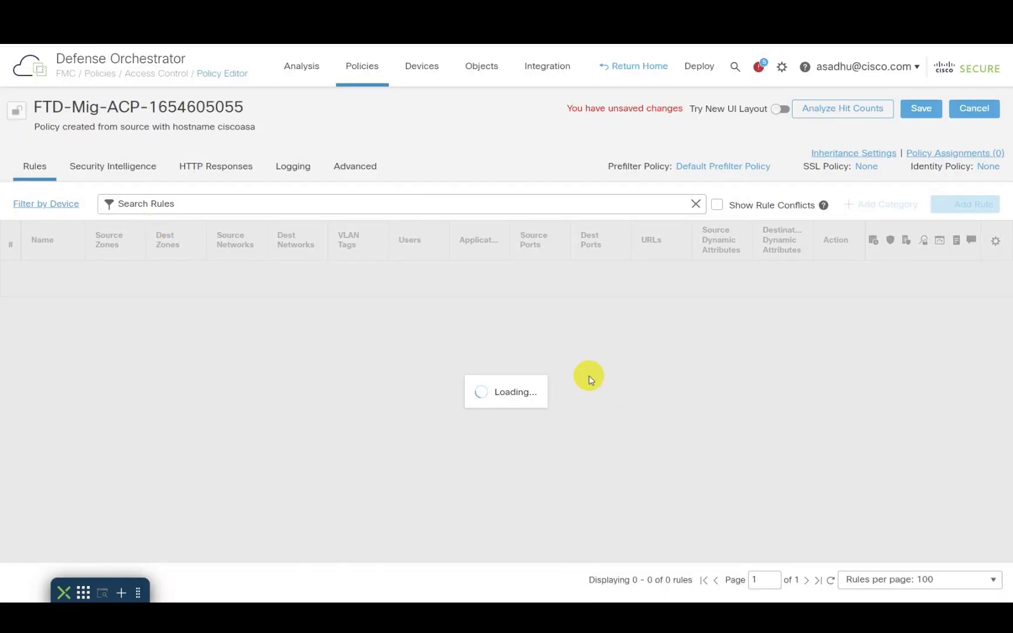
click(175, 106)
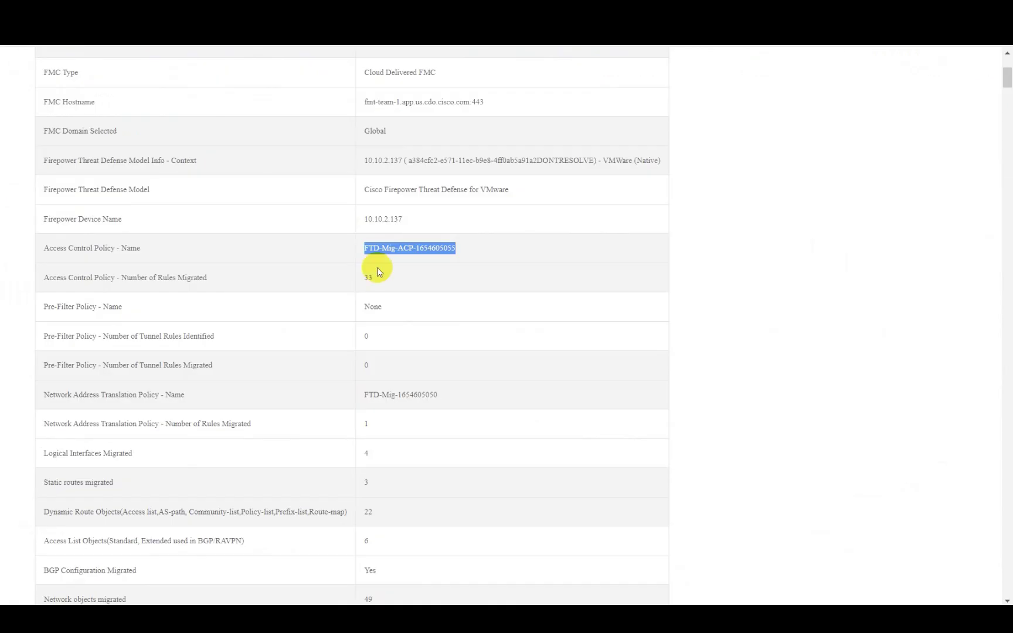
drag(377, 272, 359, 275)
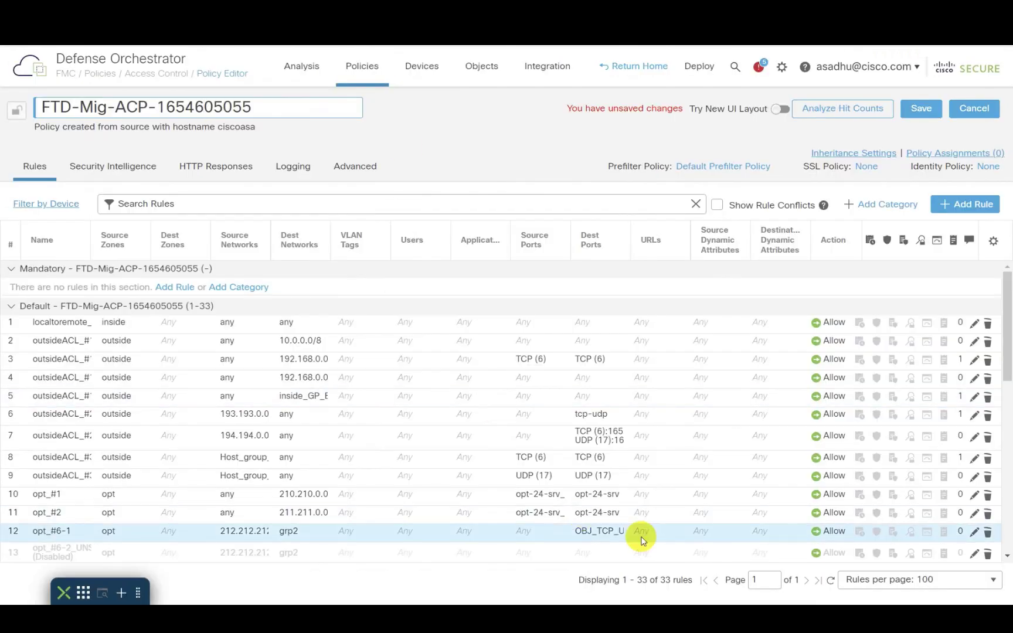
click(648, 587)
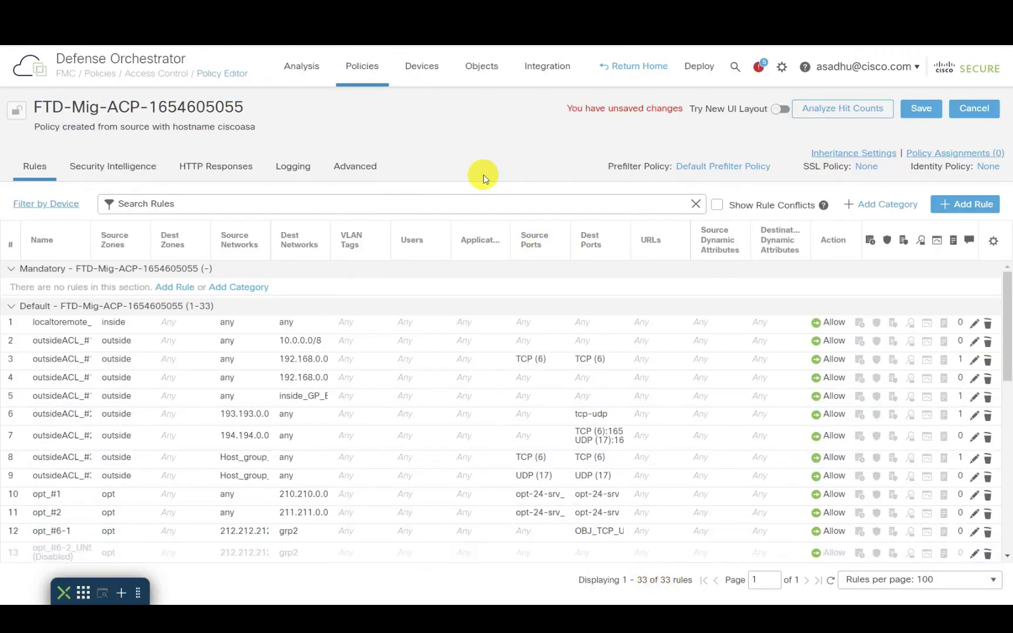